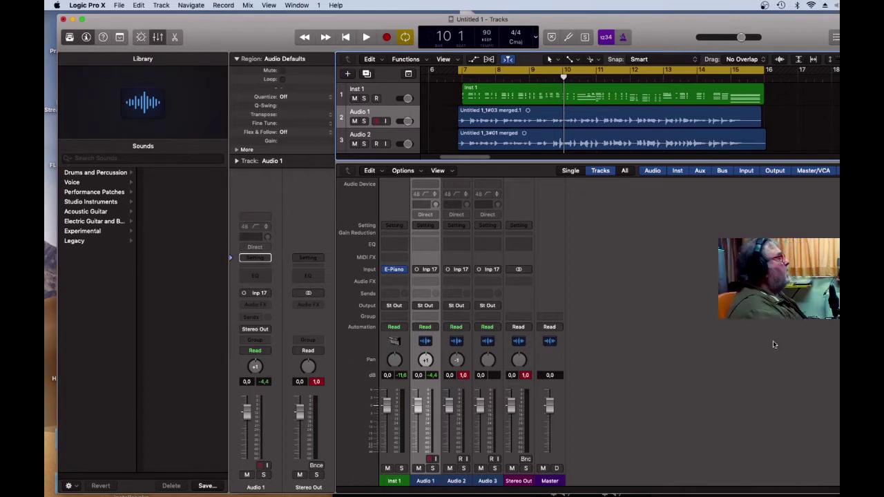
# Enlarge the tracks area to show all four tracks and play the song with Audio 2 muted
pyautogui.moveTo(610, 160); pyautogui.dragTo(610, 265)
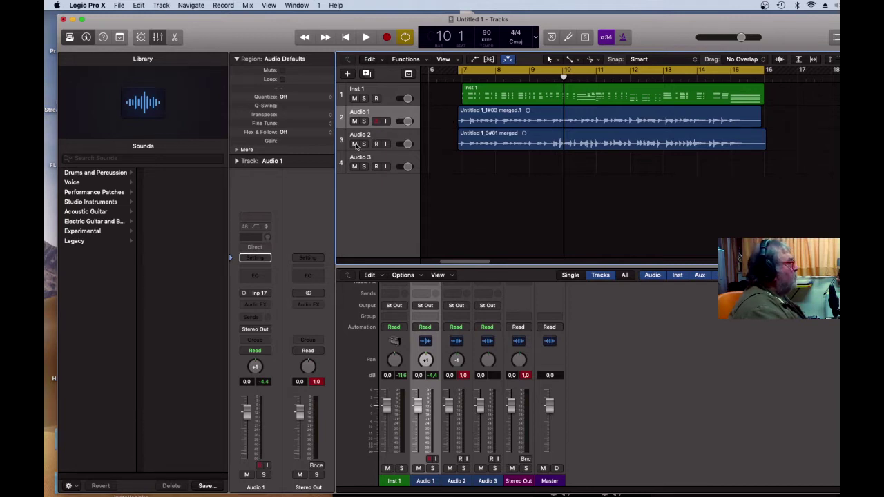
pyautogui.click(354, 143)
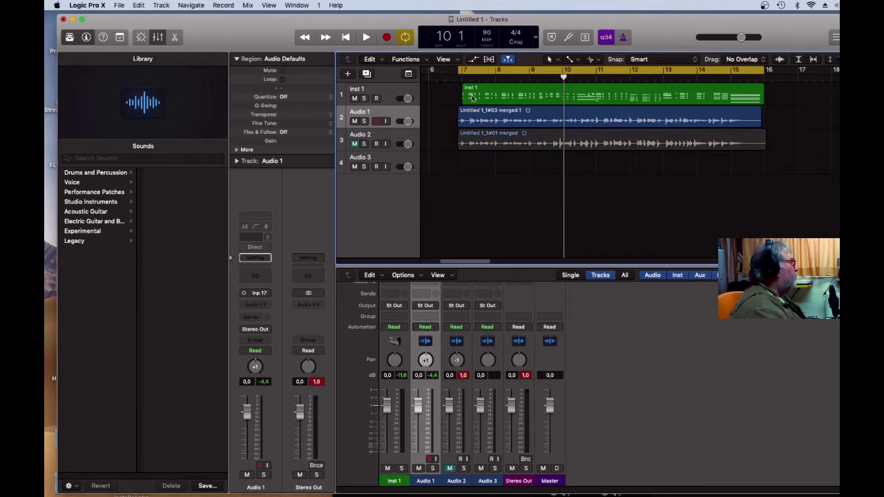
pyautogui.click(367, 37)
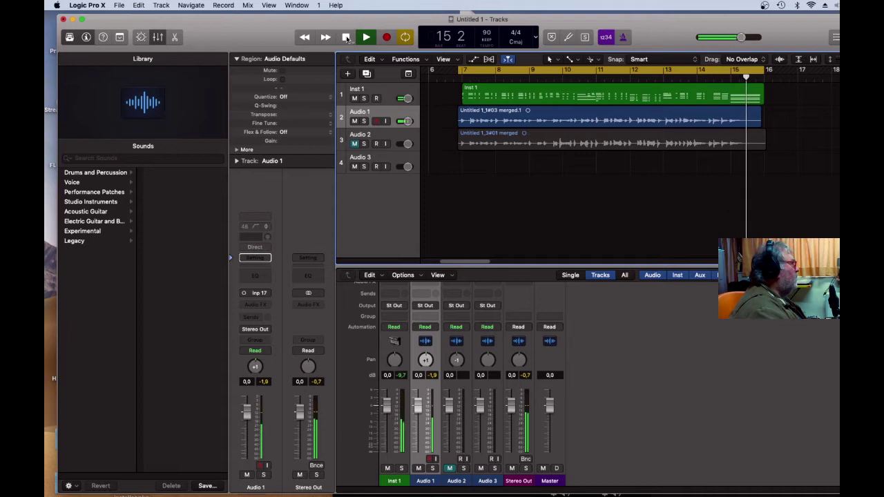
pyautogui.click(346, 38)
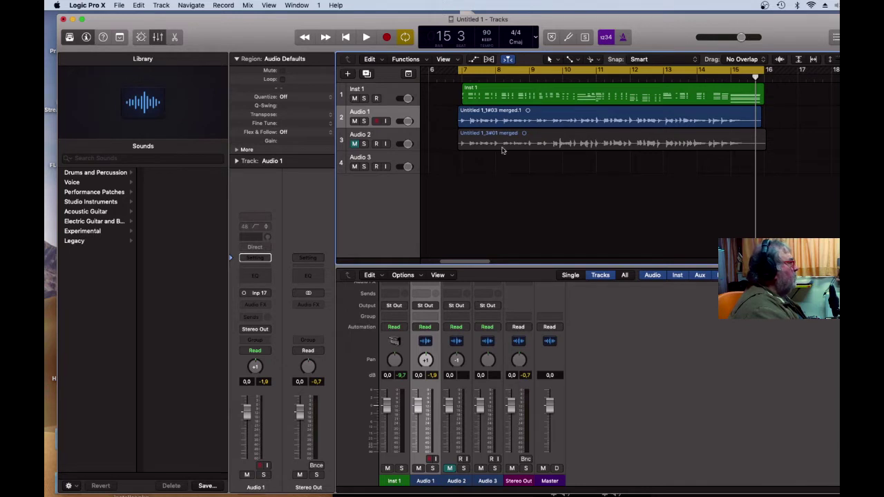
# Unmute Audio 2 and play it together with Audio 1 and the instrument track
pyautogui.click(354, 144)
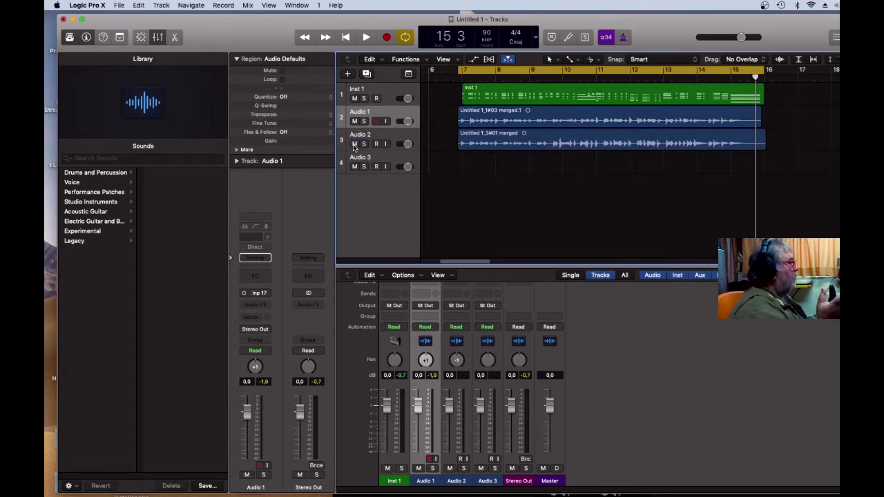
pyautogui.click(366, 38)
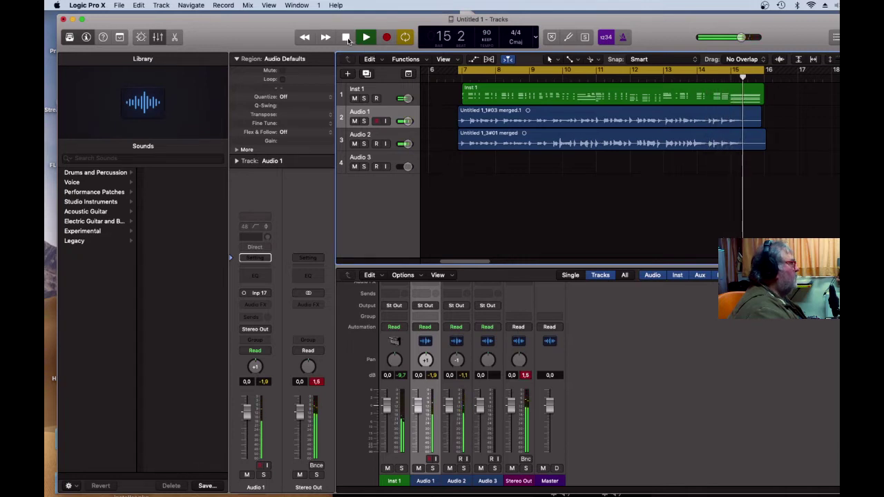
pyautogui.click(347, 38)
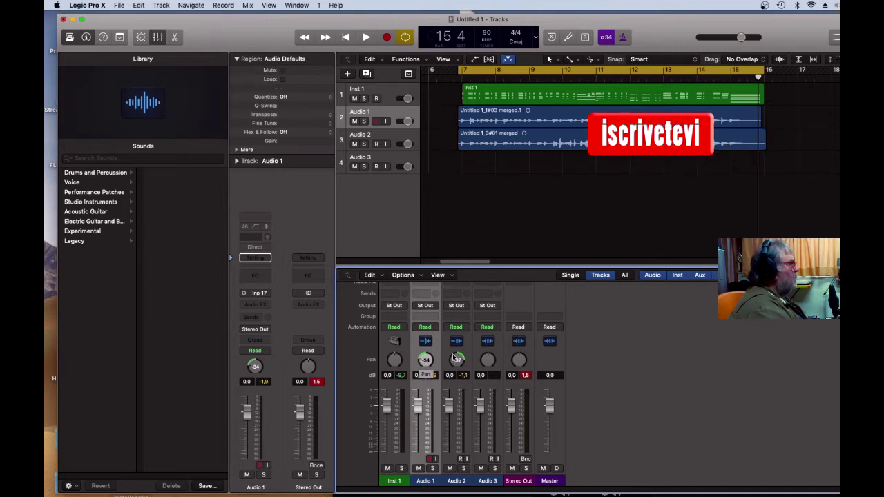
# Pan Audio 1 to -34 and Audio 2 to +37, and play the song to hear the stereo spread
pyautogui.click(367, 38)
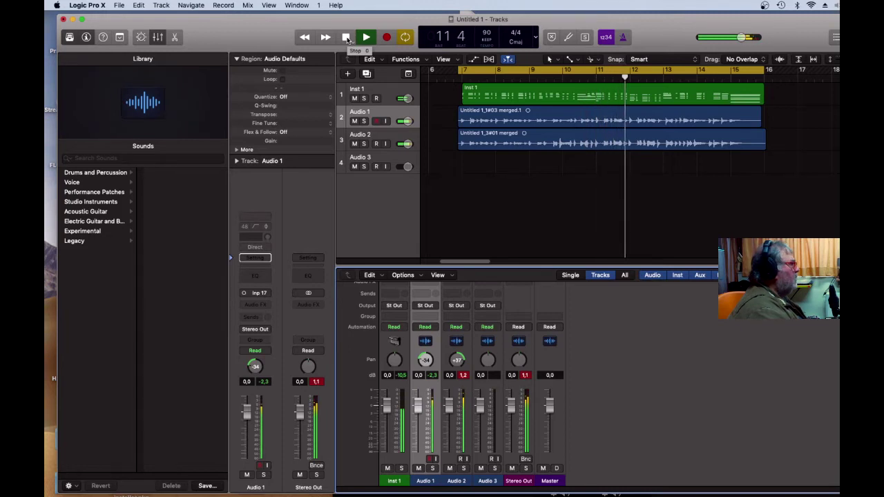
pyautogui.click(348, 38)
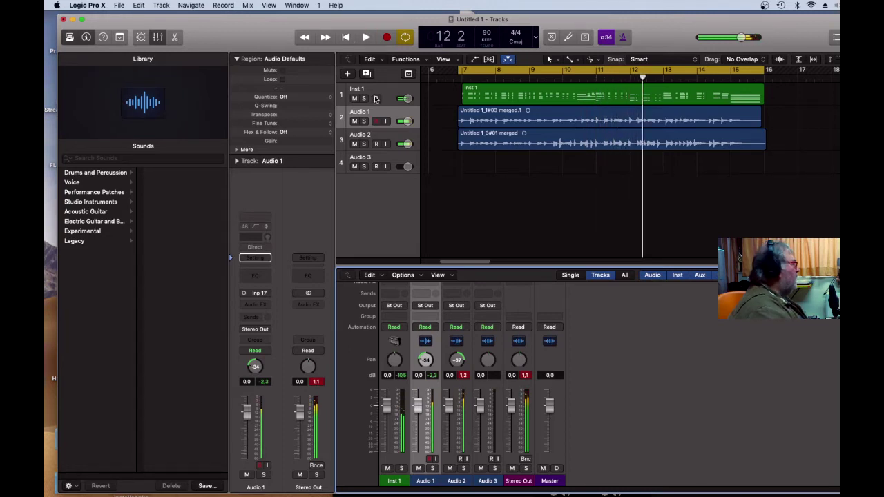
# Add a send to Bus 1 on Audio 1 and raise its send level to about -13.8 dB
pyautogui.click(258, 319)
pyautogui.moveTo(261, 333)
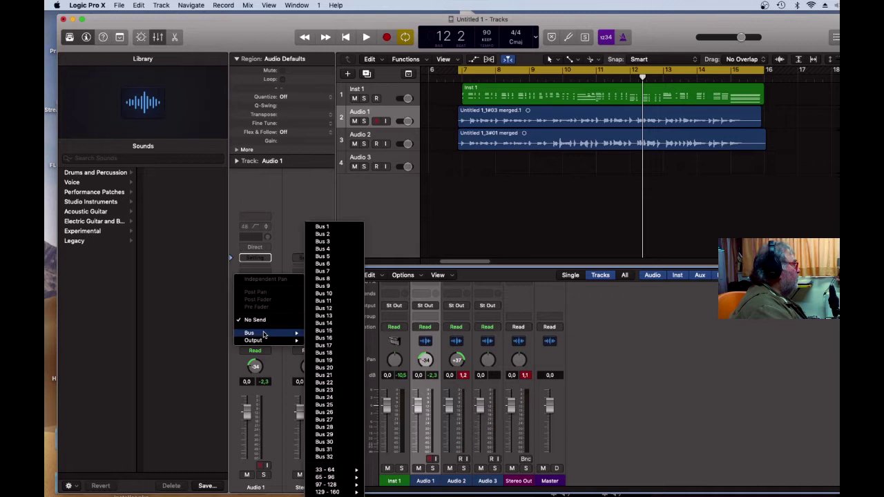
pyautogui.click(322, 226)
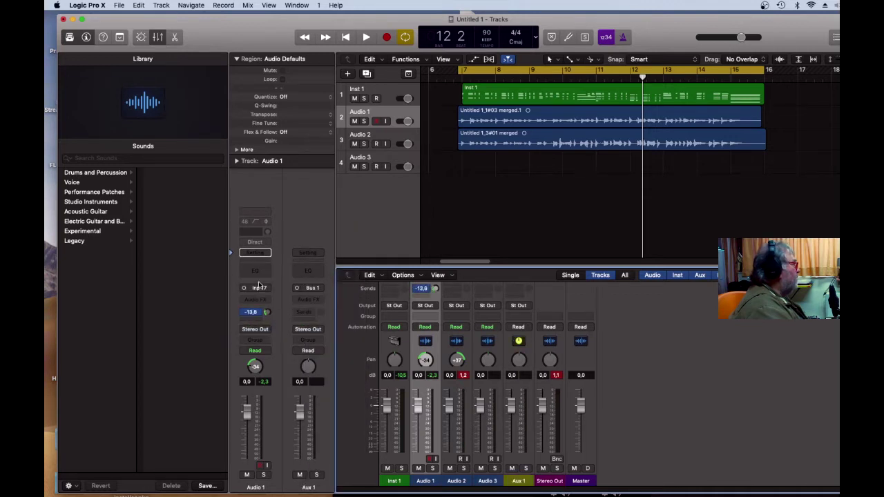
# Add a send to Bus 1 on Audio 2 and raise its send level
pyautogui.click(397, 135)
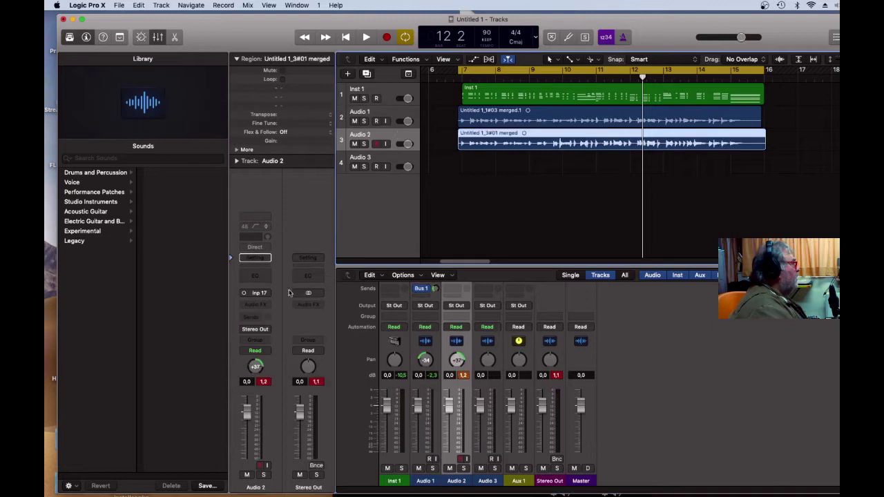
pyautogui.click(263, 319)
pyautogui.moveTo(263, 332)
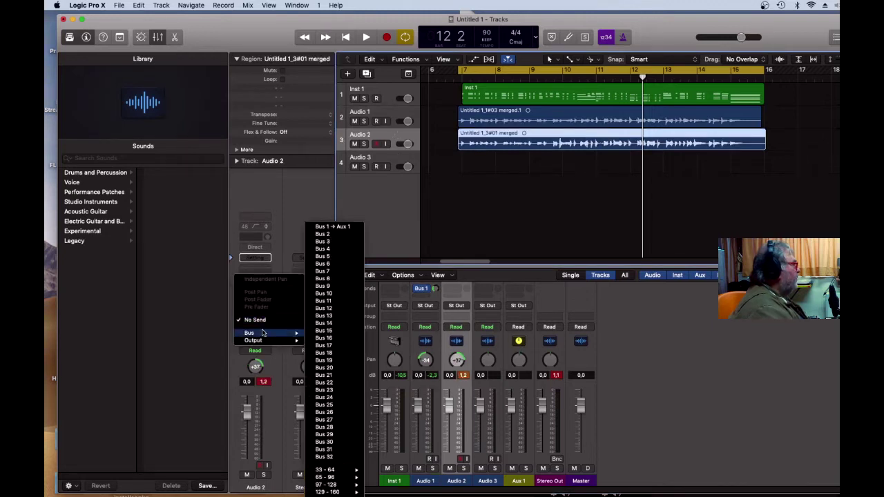
pyautogui.click(326, 226)
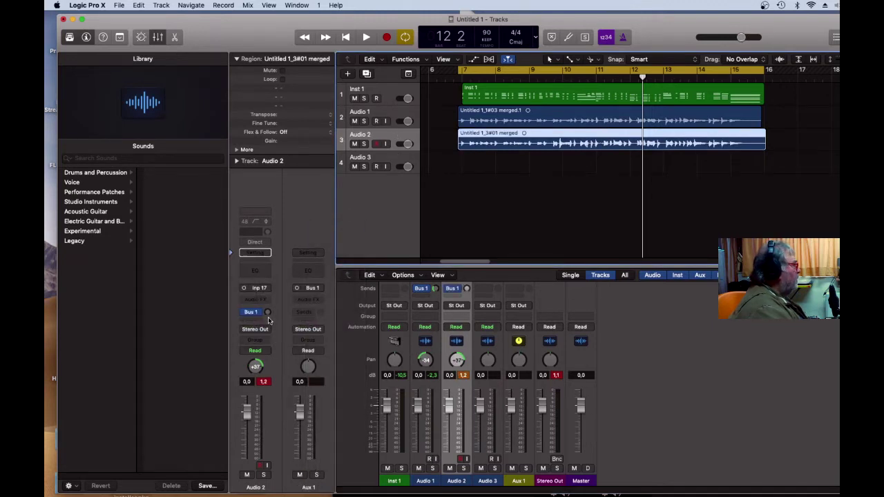
# Insert the ChromaVerb reverb as a Mono->Stereo effect on the Aux 1 channel
pyautogui.click(316, 302)
pyautogui.moveTo(357, 449)
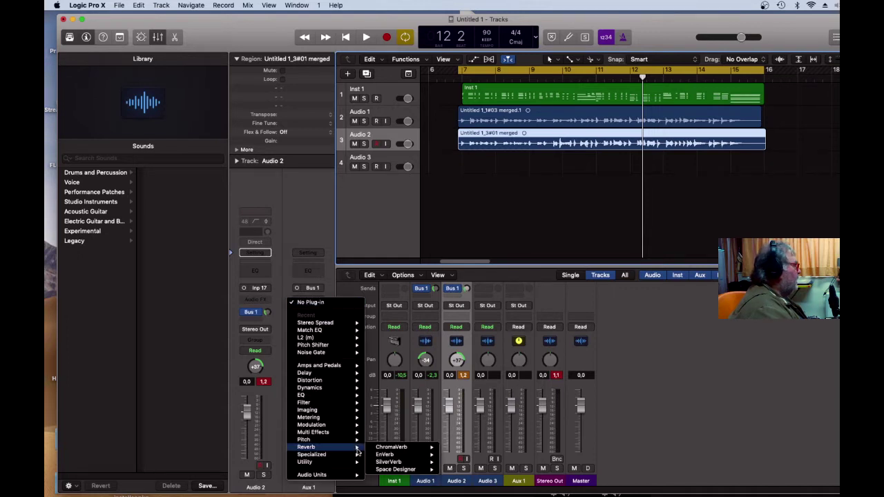
pyautogui.moveTo(414, 451)
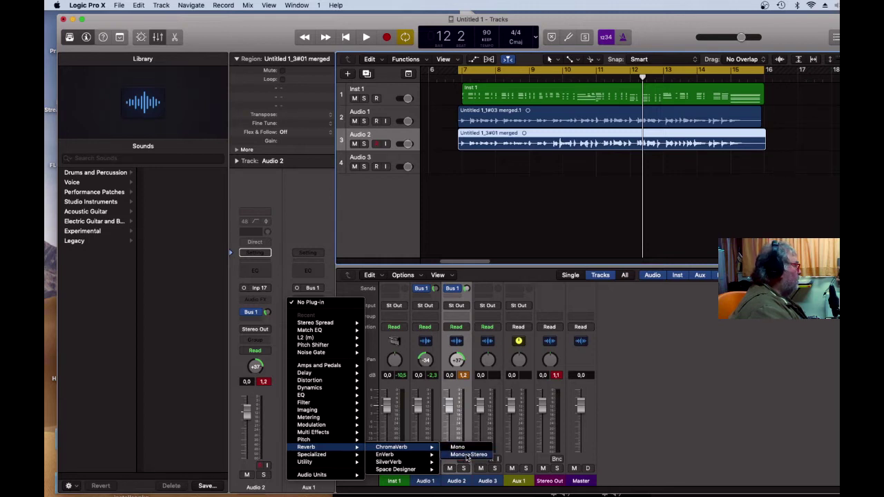
pyautogui.click(466, 454)
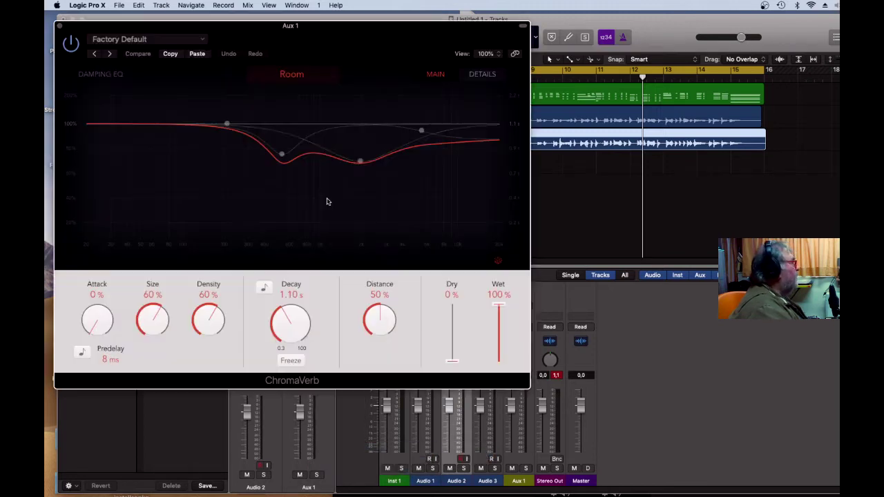
# Choose the Vocal Chamber preset from the Chambers category for ChromaVerb and close the plug-in window
pyautogui.click(168, 39)
pyautogui.moveTo(182, 223)
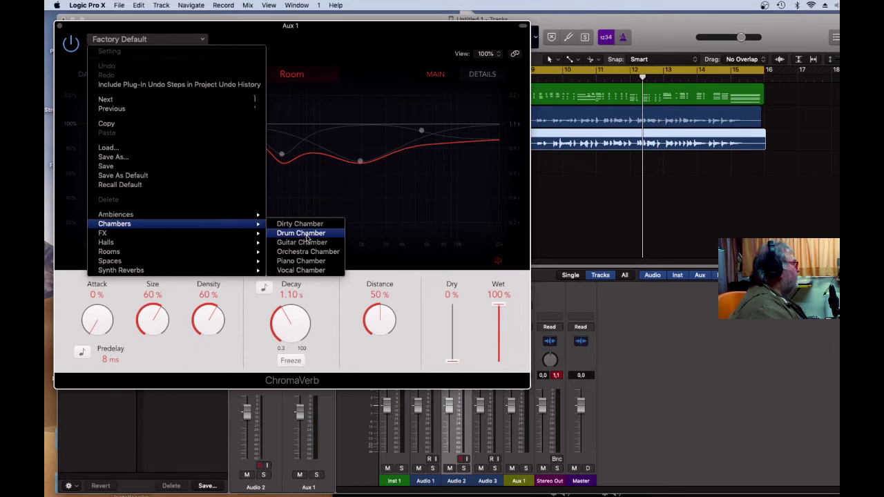
pyautogui.click(319, 271)
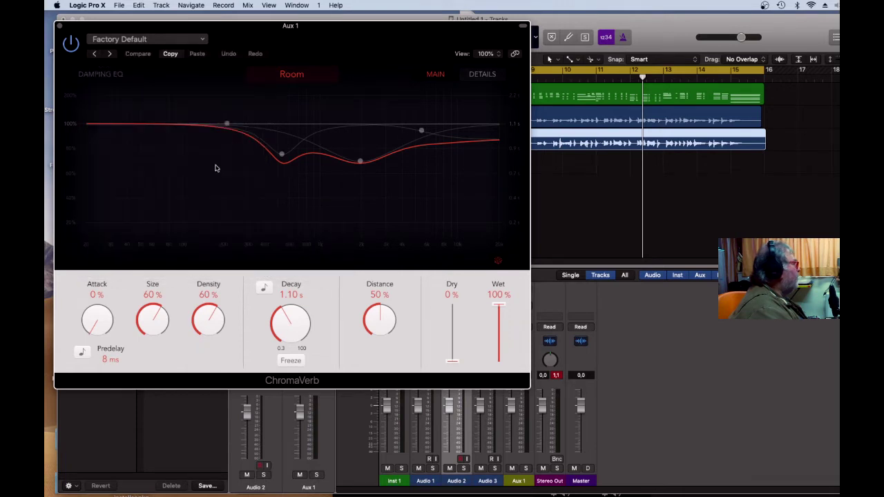
pyautogui.click(60, 26)
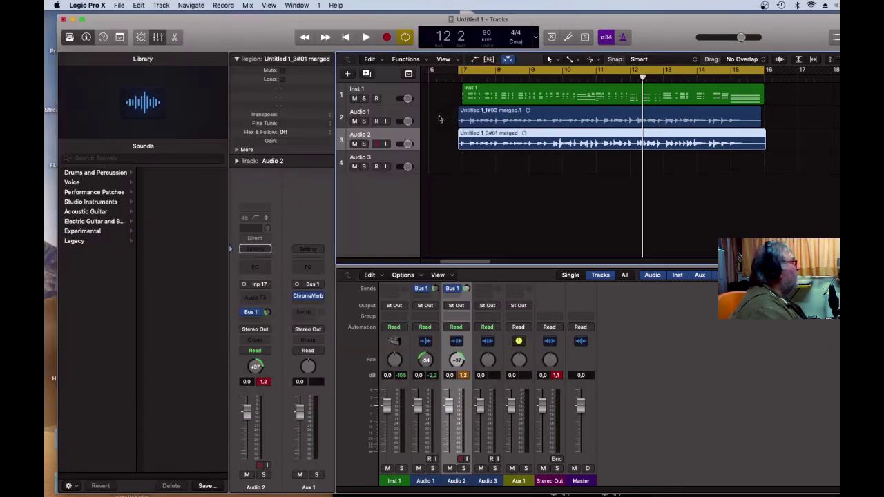
# Adjust Audio 2's Bus 1 send level to about -16.8 dB while the song plays, and stop playback
pyautogui.click(367, 38)
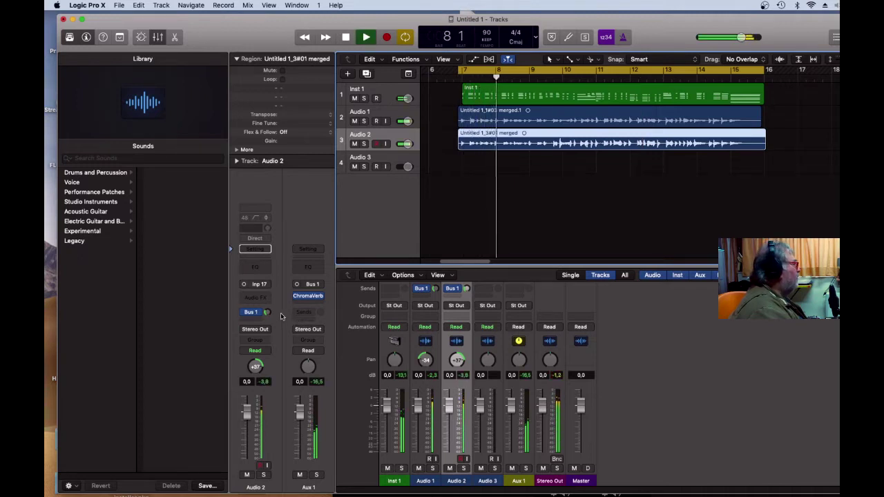
pyautogui.moveTo(267, 315); pyautogui.dragTo(267, 307)
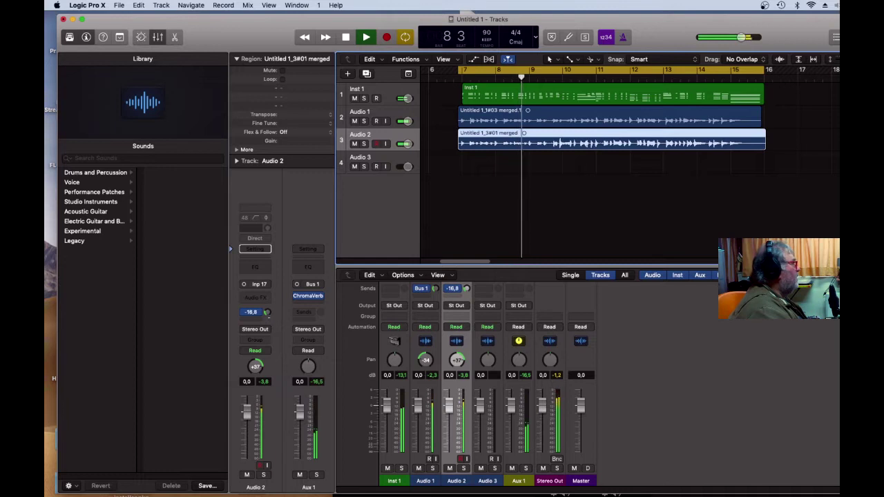
pyautogui.click(346, 37)
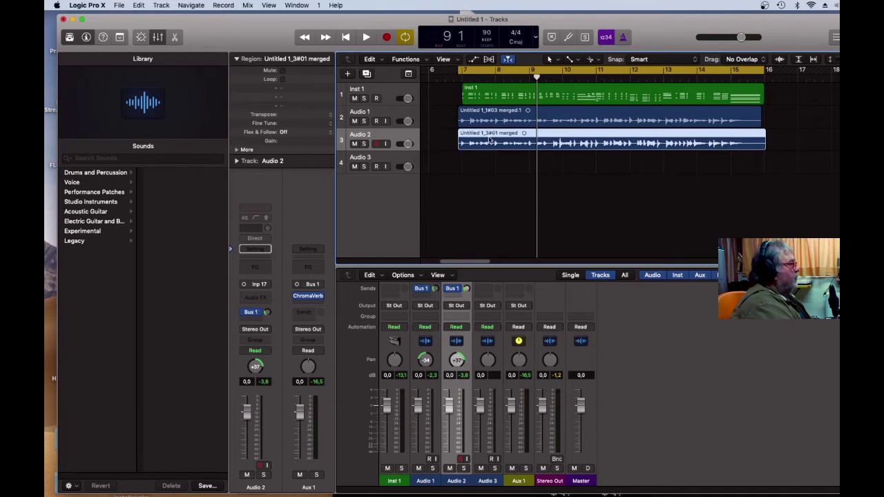
# Expand the region parameters of the Audio 1 region and set its fine tuning to +24
pyautogui.click(393, 115)
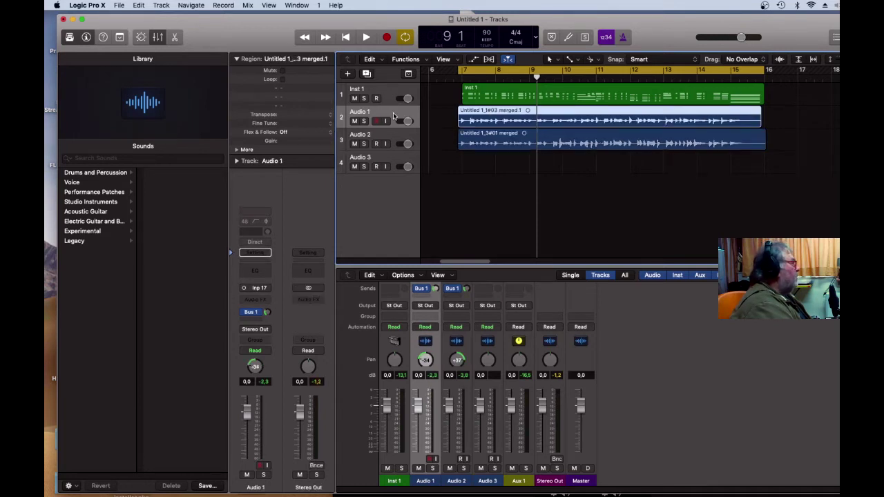
pyautogui.click(237, 150)
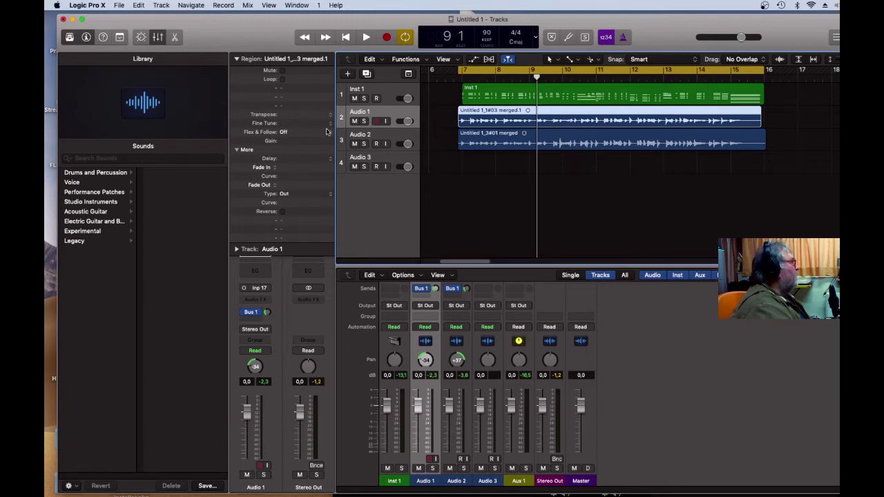
pyautogui.moveTo(304, 125); pyautogui.dragTo(303, 118)
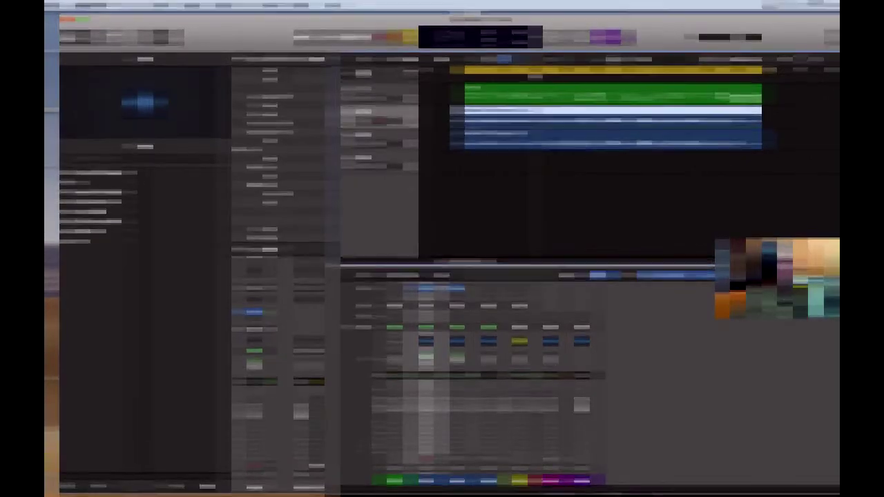
# Lower the Inst 1 volume to -5.5 dB and play the song with the detuned Audio 1 region
pyautogui.press('space')
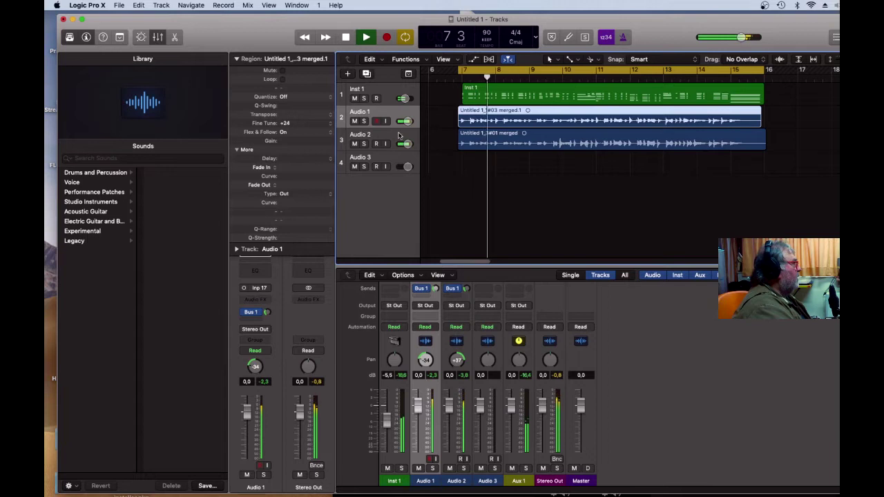
pyautogui.click(346, 37)
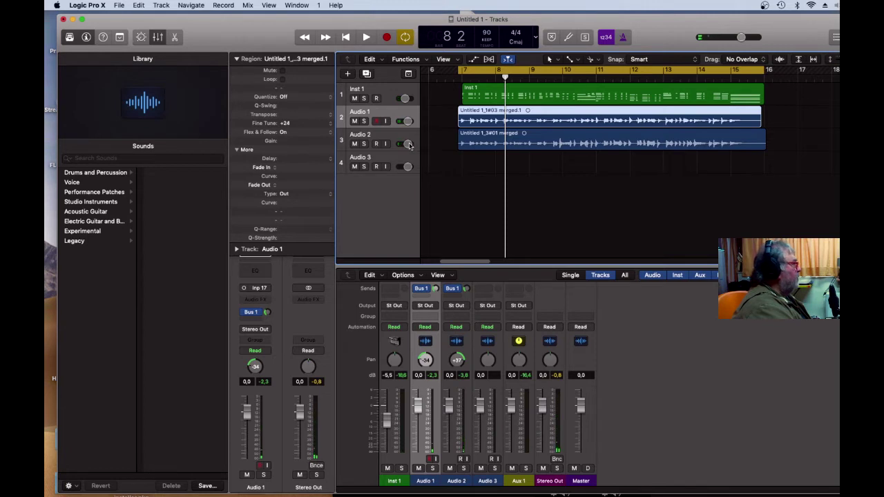
# Mute the Audio 2 track and move it below Audio 3 in the track list
pyautogui.click(354, 144)
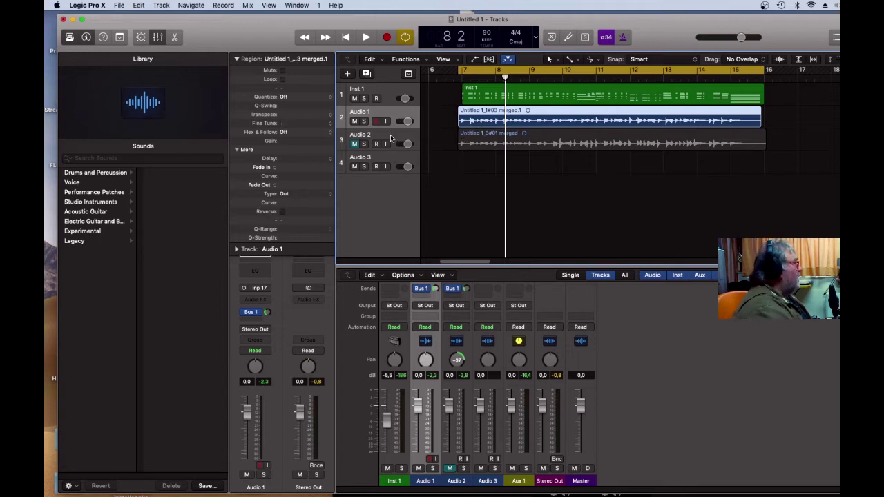
pyautogui.moveTo(390, 138); pyautogui.dragTo(388, 166)
# Copy the Audio 1 region onto the Audio 3 track at the same position and play the doubled take
pyautogui.moveTo(483, 123); pyautogui.dragTo(482, 135)
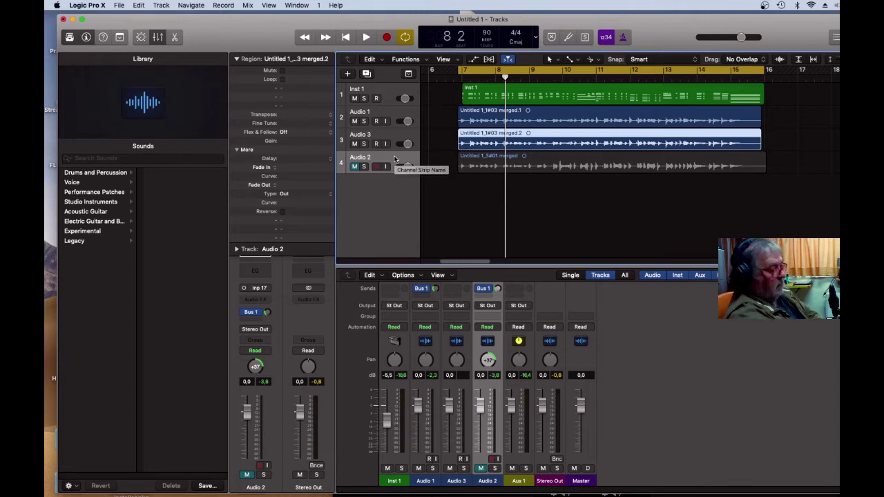
pyautogui.press('space')
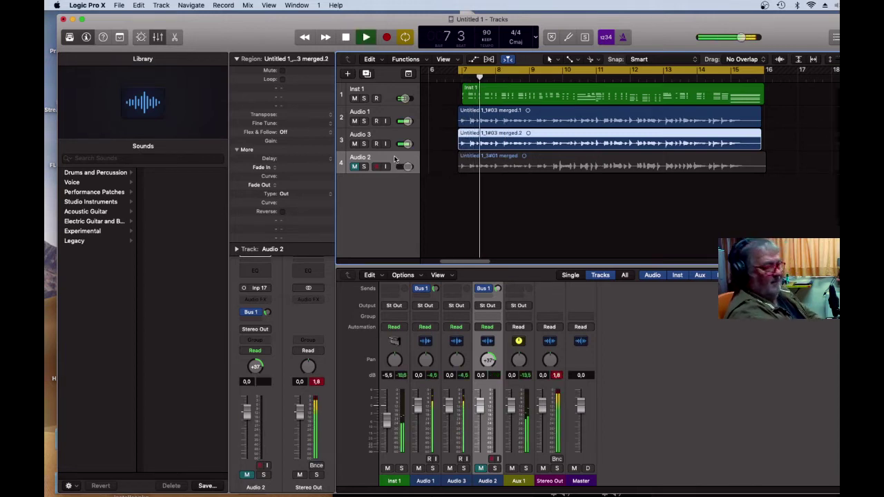
pyautogui.press('space')
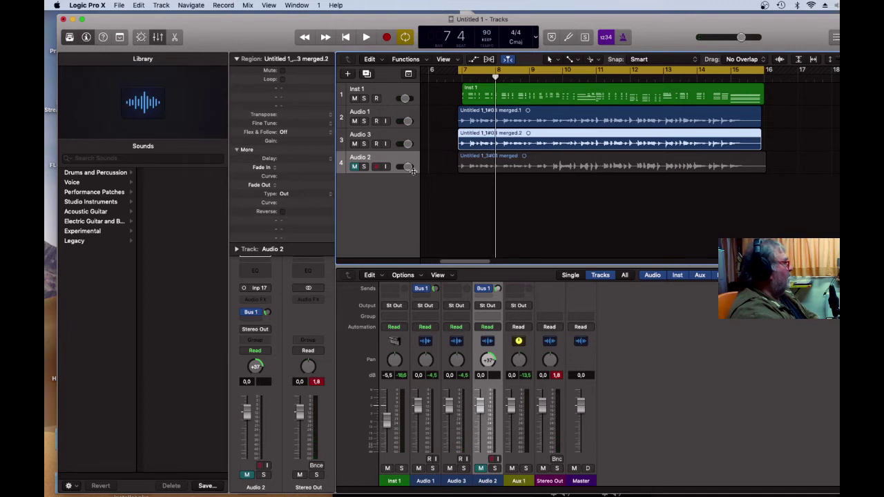
# Pan Audio 1 to -36 and Audio 3 to +34, and play the song to hear the duplicated take
pyautogui.click(397, 113)
pyautogui.moveTo(426, 361); pyautogui.dragTo(427, 390)
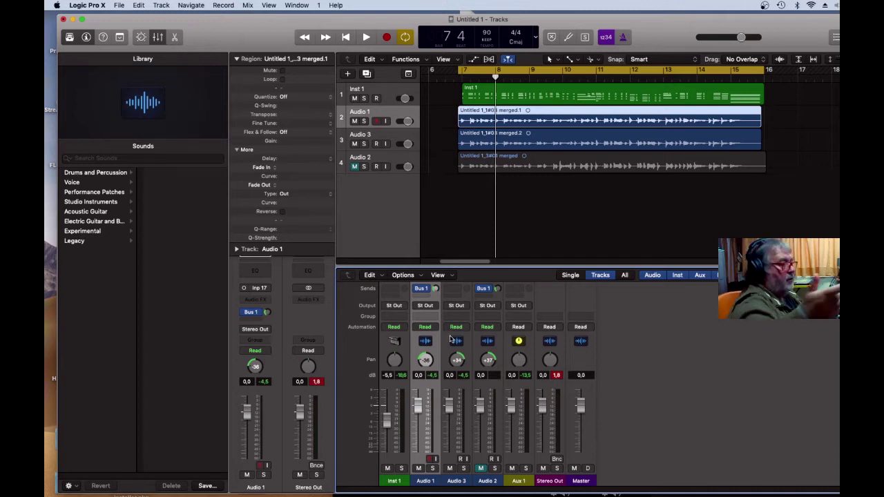
pyautogui.press('space')
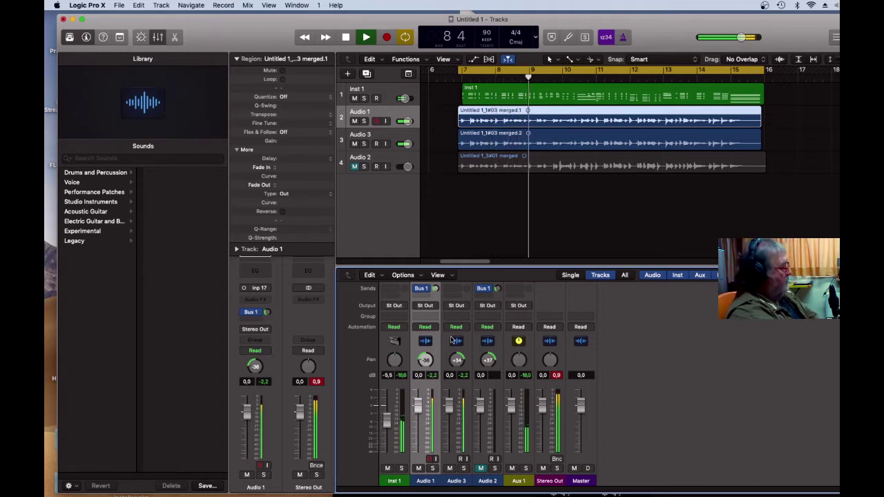
pyautogui.press('space')
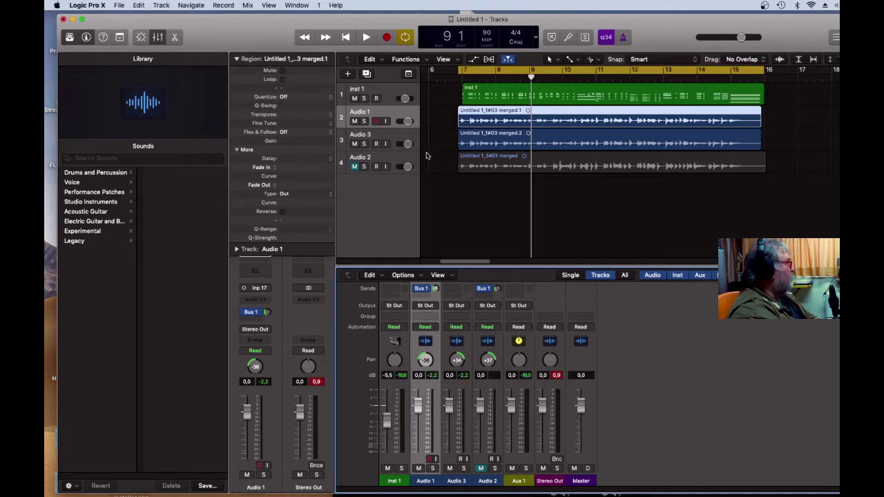
# Turn on Flex & Follow for the Audio 1 and Audio 3 regions, fine-tuning them to +20 and -20 respectively
pyautogui.click(285, 130)
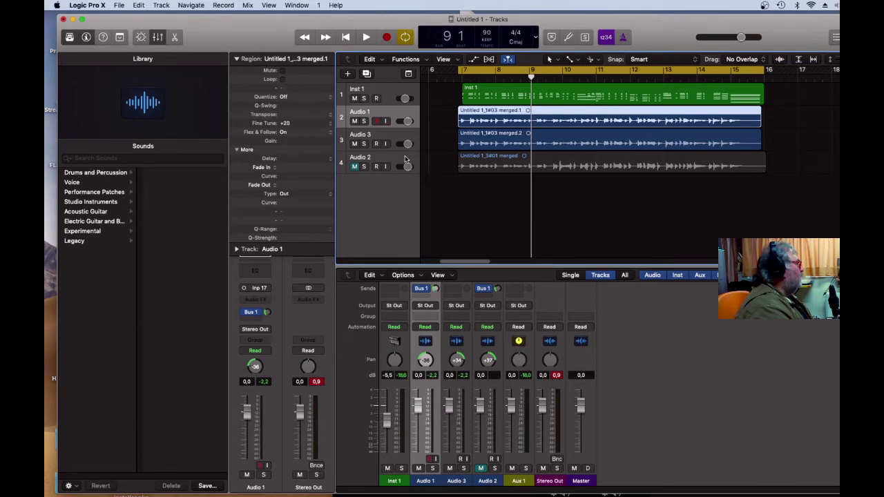
pyautogui.click(395, 140)
pyautogui.click(284, 133)
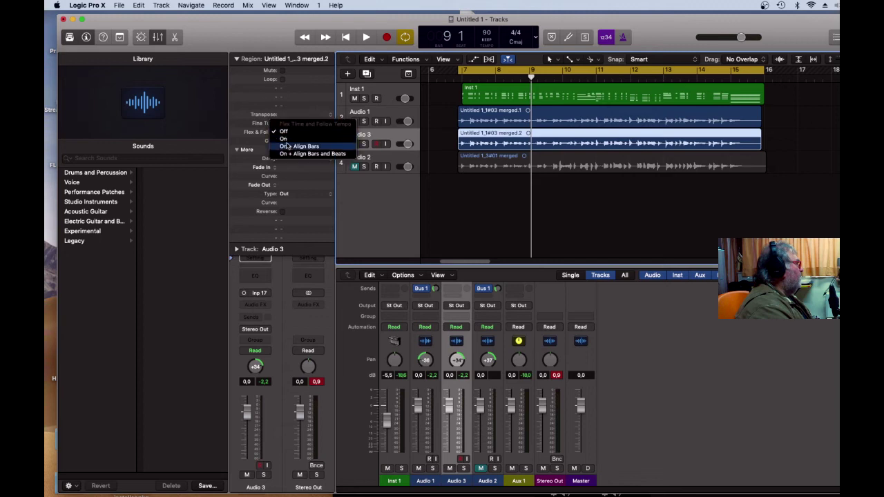
pyautogui.click(289, 111)
pyautogui.moveTo(289, 124); pyautogui.dragTo(291, 166)
# Play the detuned double and mute the Inst 1 track to hear the audio parts alone, ending with playback stopped
pyautogui.press('space')
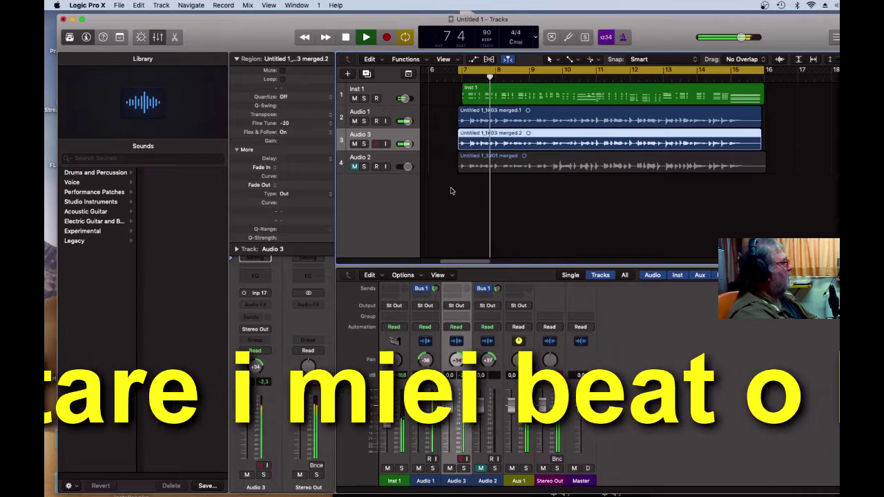
pyautogui.click(355, 99)
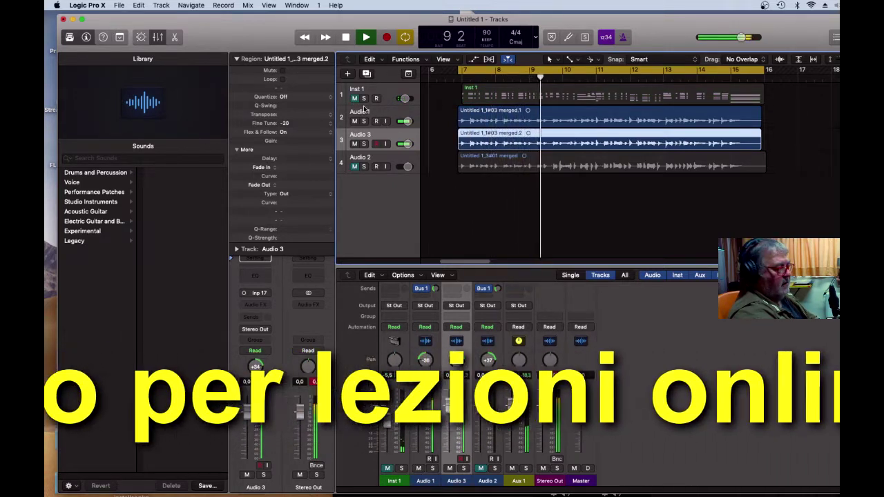
pyautogui.press('space')
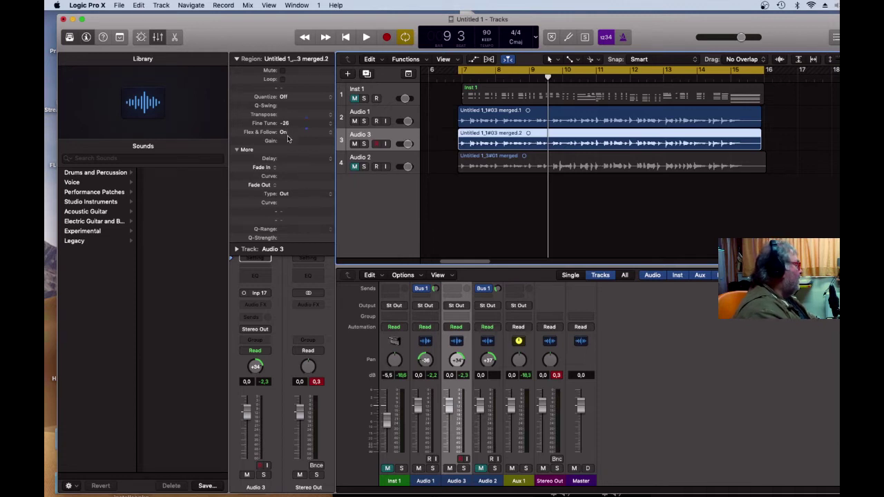
# Widen the detuning to -30 on the Audio 3 region and +30 on the Audio 1 region, and play both
pyautogui.click(397, 116)
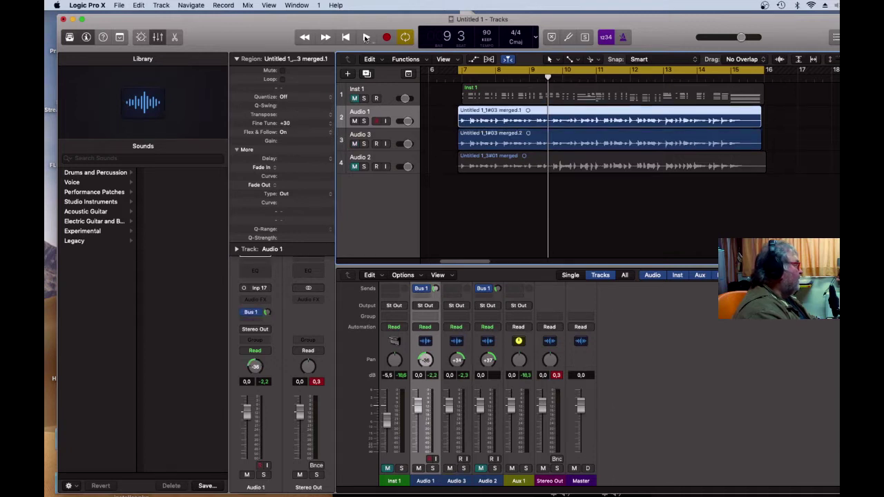
pyautogui.click(366, 37)
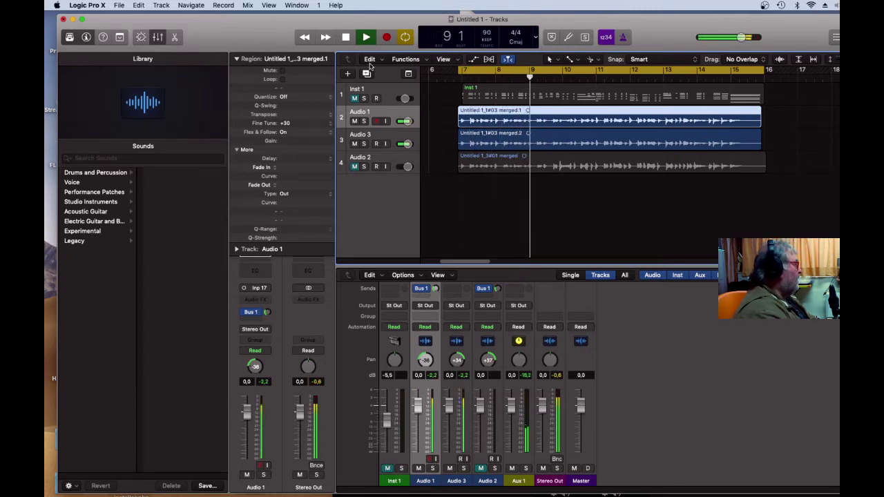
pyautogui.press('space')
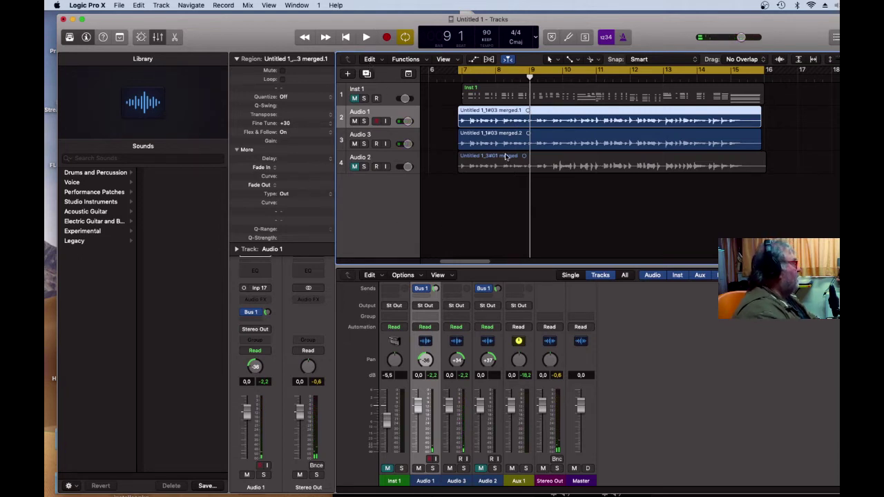
# Compare the waveforms of the Audio 1 and Audio 3 regions around bar 9, both in close detail and across the whole take
pyautogui.press('super+Right')
pyautogui.press('super+Right')
pyautogui.press('super+Right')
pyautogui.press('super+Right')
pyautogui.press('super+Right')
pyautogui.press('super+Right')
pyautogui.press('super+Right')
pyautogui.press('super+Right')
pyautogui.press('super+Right')
pyautogui.press('super+Right')
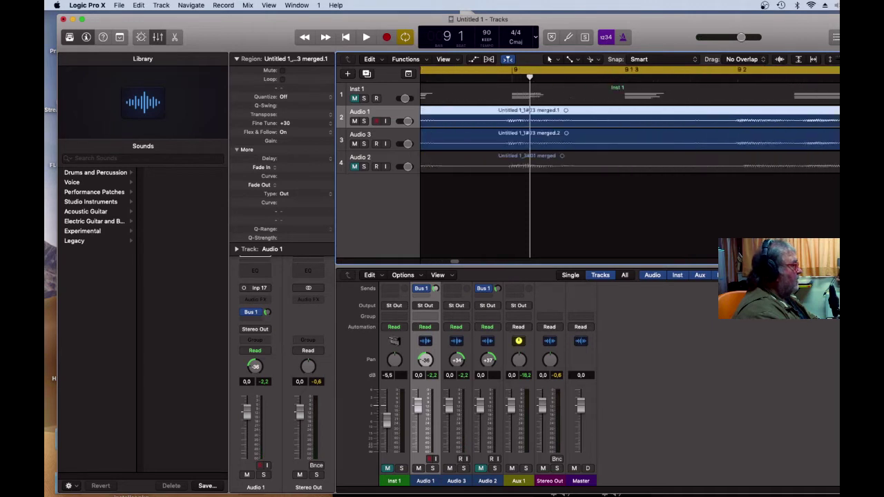
pyautogui.press('super+Down')
pyautogui.press('super+Down')
pyautogui.press('super+Down')
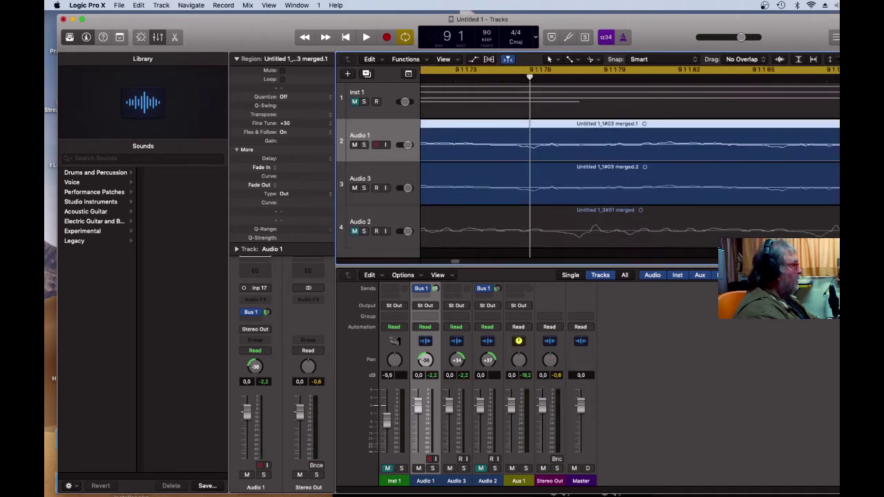
pyautogui.scroll(-2, 652, 196)
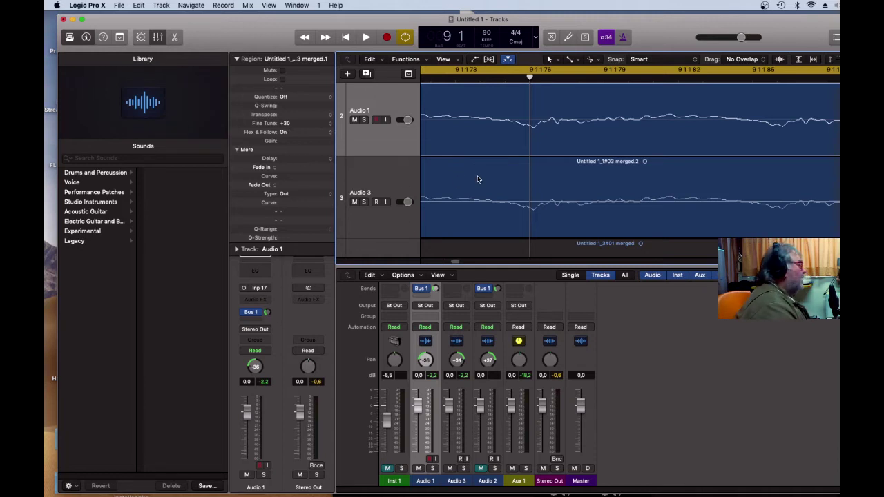
pyautogui.press('super+Left')
pyautogui.press('super+Left')
pyautogui.press('super+Left')
pyautogui.press('super+Left')
pyautogui.press('super+Left')
pyautogui.press('super+Left')
pyautogui.press('super+Left')
pyautogui.press('super+Left')
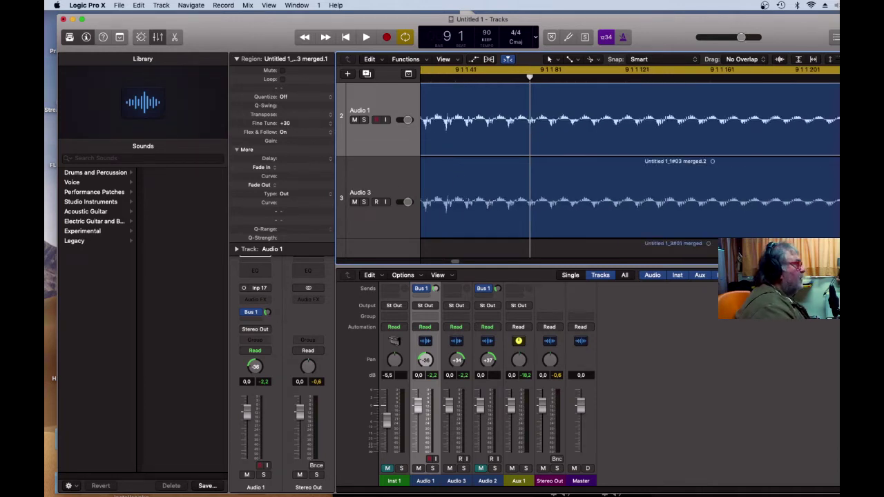
pyautogui.press('super+Right')
pyautogui.press('super+Right')
pyautogui.press('super+Right')
pyautogui.press('super+Right')
pyautogui.press('super+Right')
pyautogui.press('super+Right')
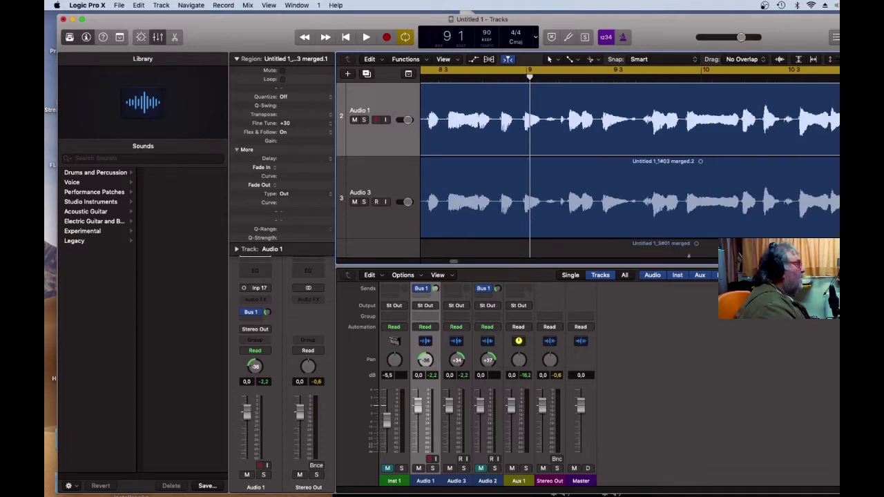
pyautogui.press('super+Left')
pyautogui.press('super+Left')
pyautogui.press('super+Left')
pyautogui.press('super+Left')
pyautogui.press('super+Left')
pyautogui.press('super+Left')
pyautogui.press('super+Left')
pyautogui.press('super+Left')
pyautogui.press('super+Right')
pyautogui.press('super+Right')
pyautogui.press('super+Right')
pyautogui.press('super+Right')
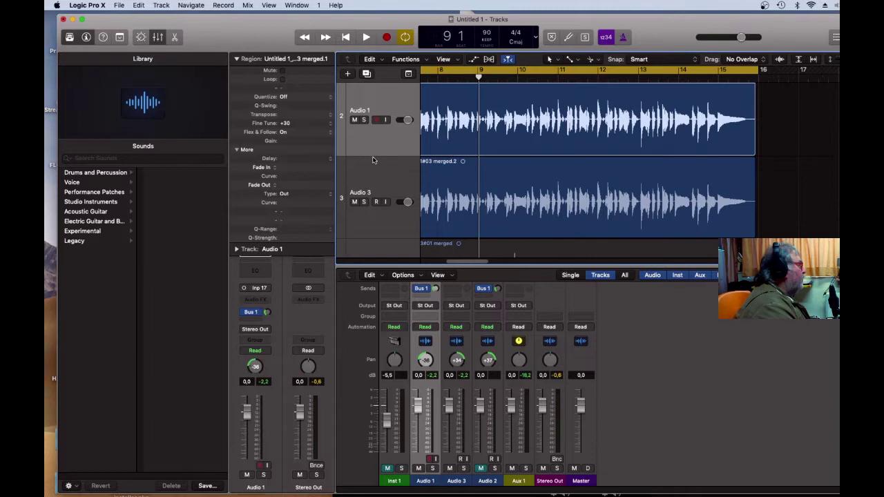
# Set the region Delay to +1/96 on Audio 1 and -1/96 on Audio 3, and play the offset double
pyautogui.scroll(1, 360, 143)
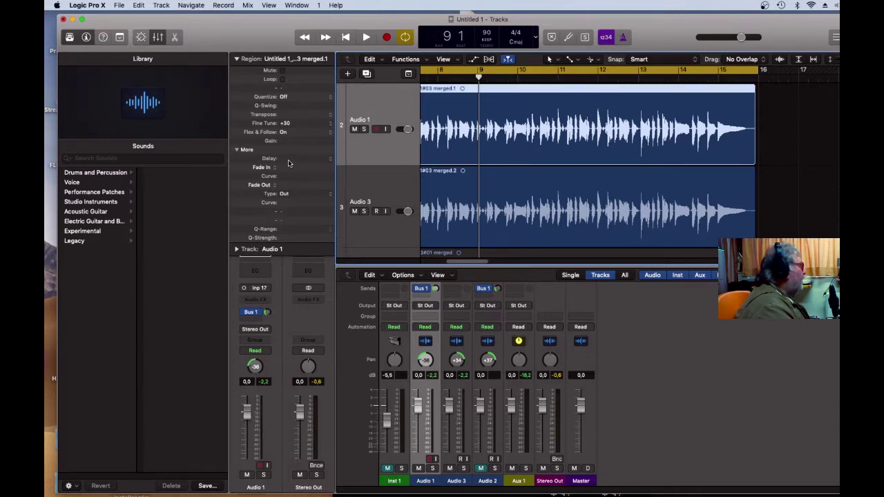
pyautogui.moveTo(287, 158); pyautogui.dragTo(287, 160)
pyautogui.click(332, 162)
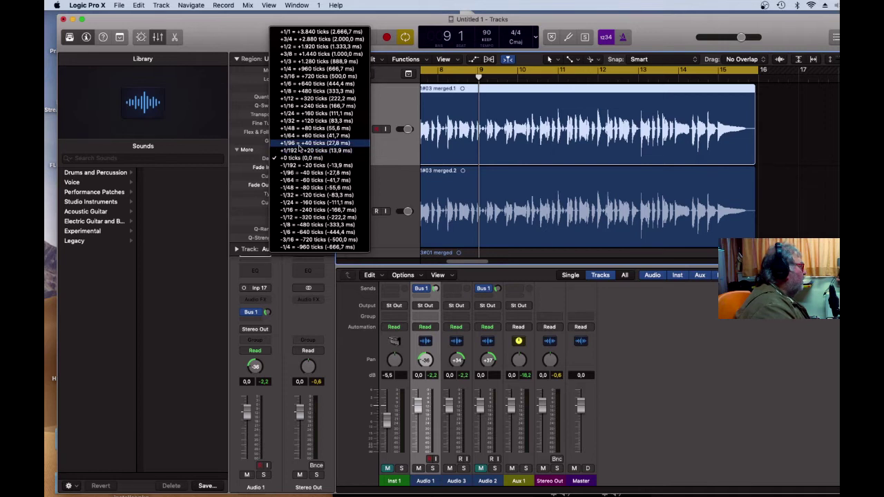
pyautogui.click(298, 145)
pyautogui.click(380, 182)
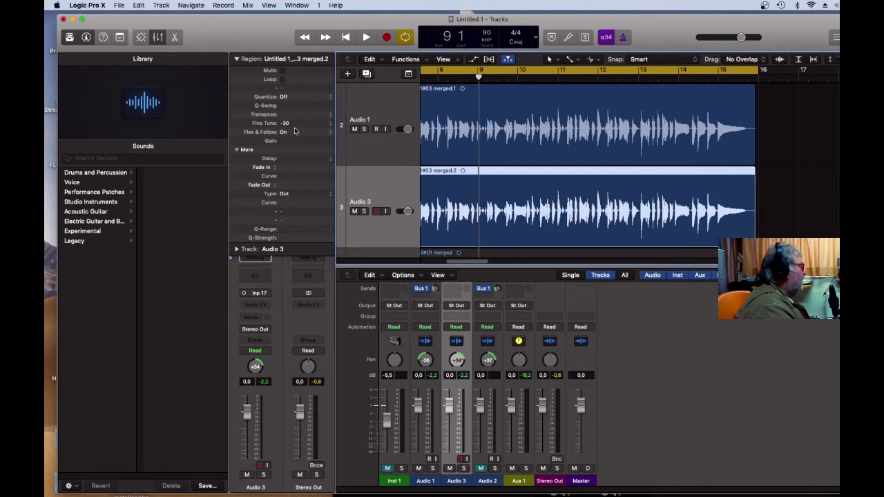
pyautogui.click(329, 161)
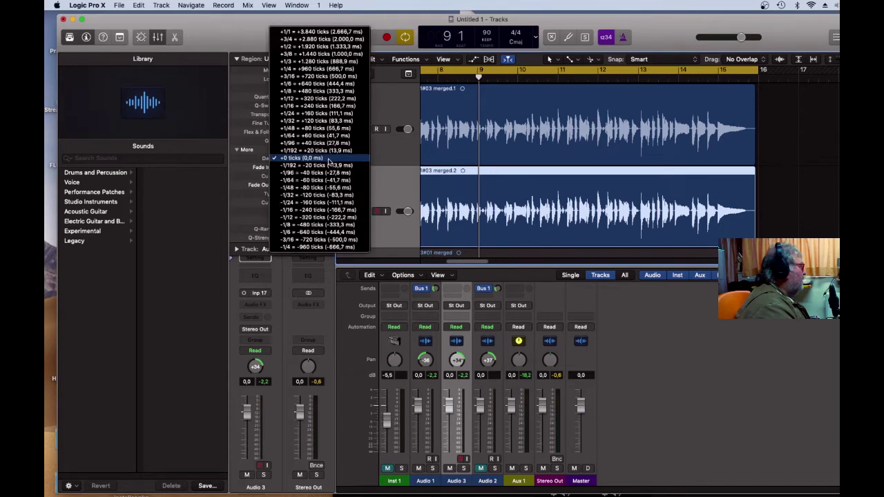
pyautogui.click(320, 175)
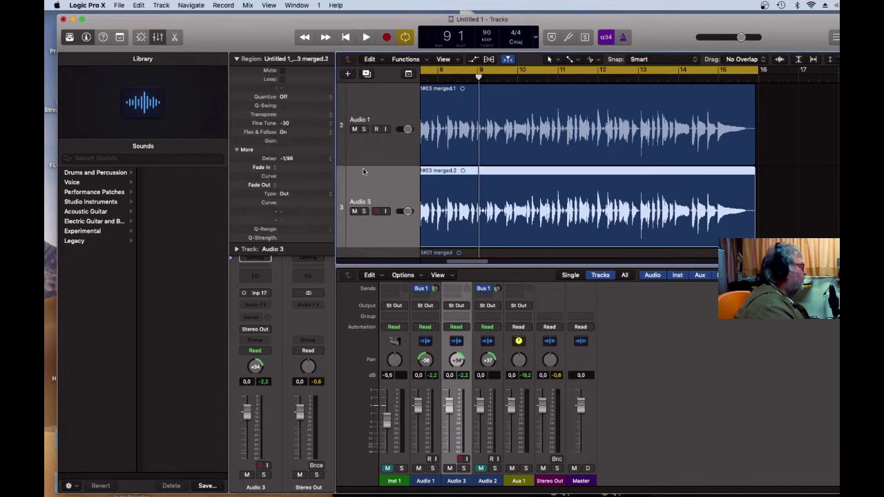
pyautogui.click(368, 39)
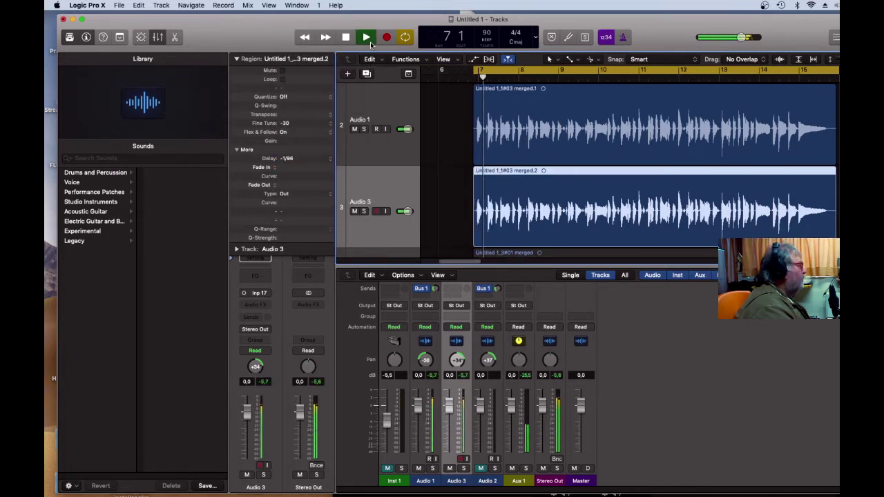
pyautogui.click(349, 38)
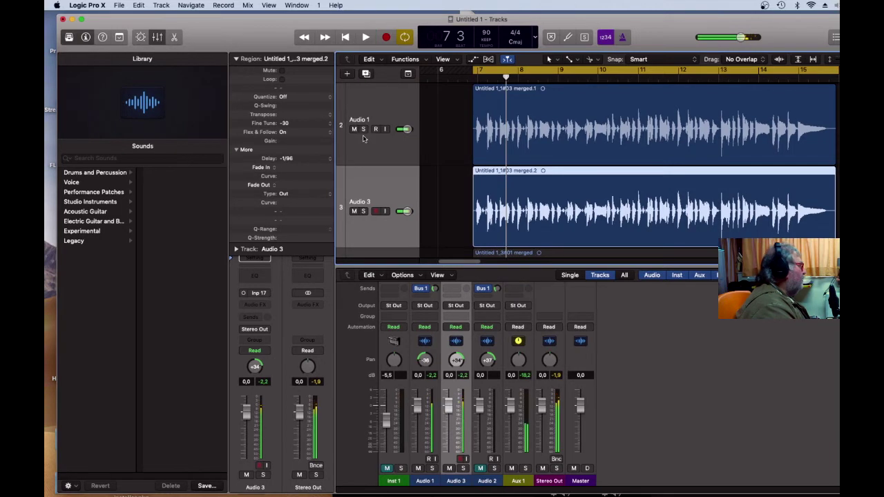
# Set the region Delay to -1/192 on Audio 3 and +1/192 on Audio 1, and play the double
pyautogui.click(330, 160)
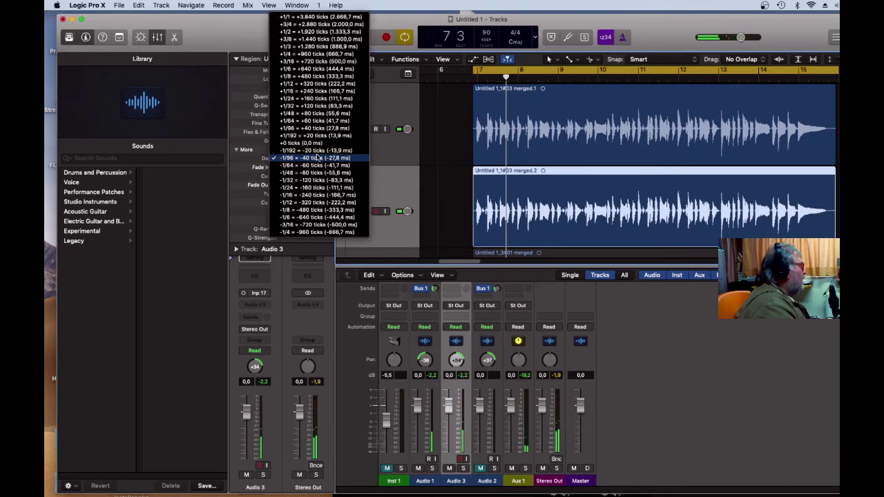
pyautogui.click(320, 151)
pyautogui.click(372, 105)
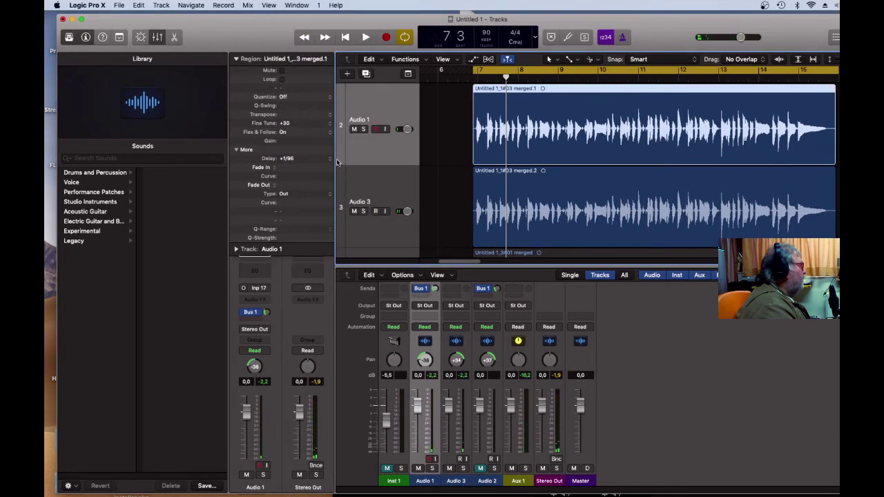
pyautogui.click(330, 160)
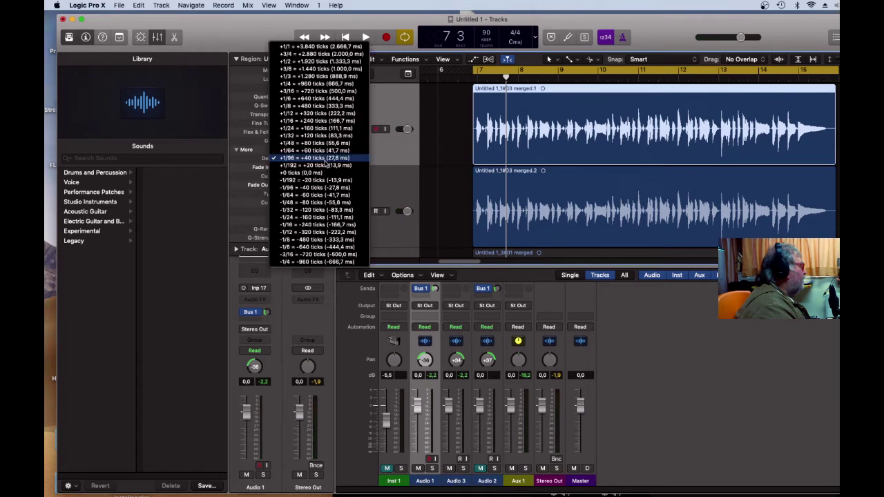
pyautogui.click(323, 166)
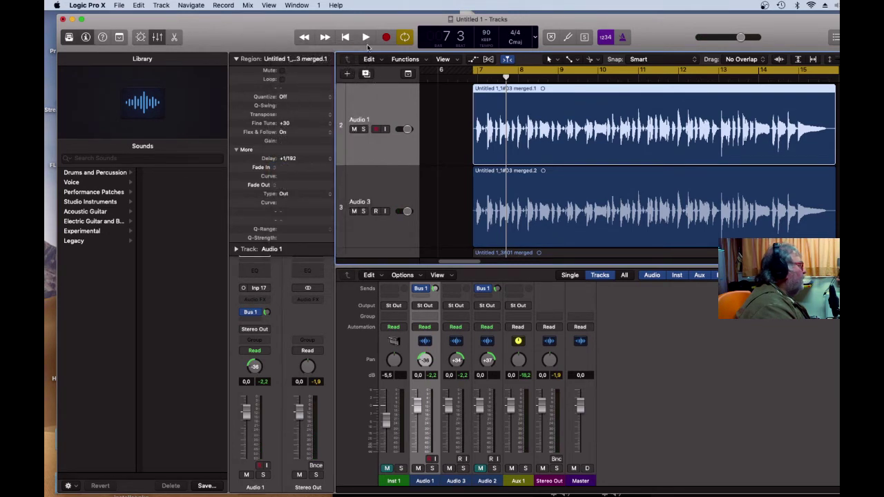
pyautogui.click(366, 37)
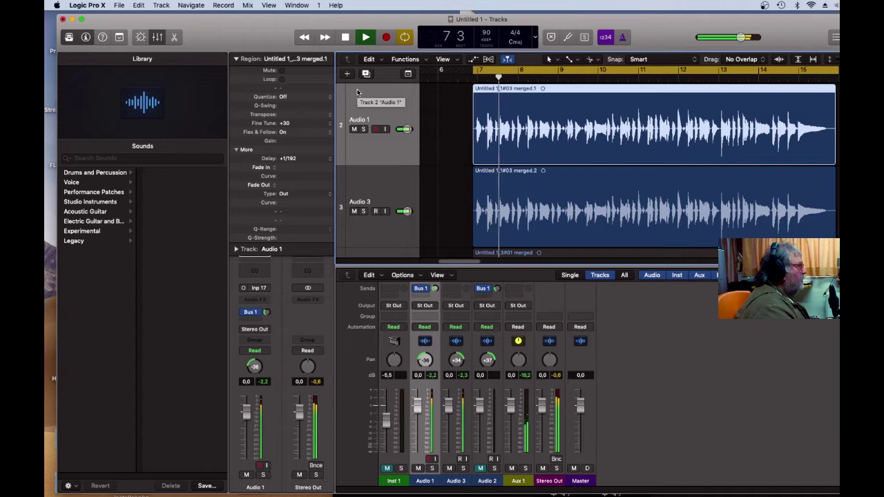
pyautogui.click(345, 37)
# Reset the fine tuning of the Audio 1 and Audio 3 regions to zero and play them with only the delay offset
pyautogui.moveTo(295, 121); pyautogui.dragTo(300, 175)
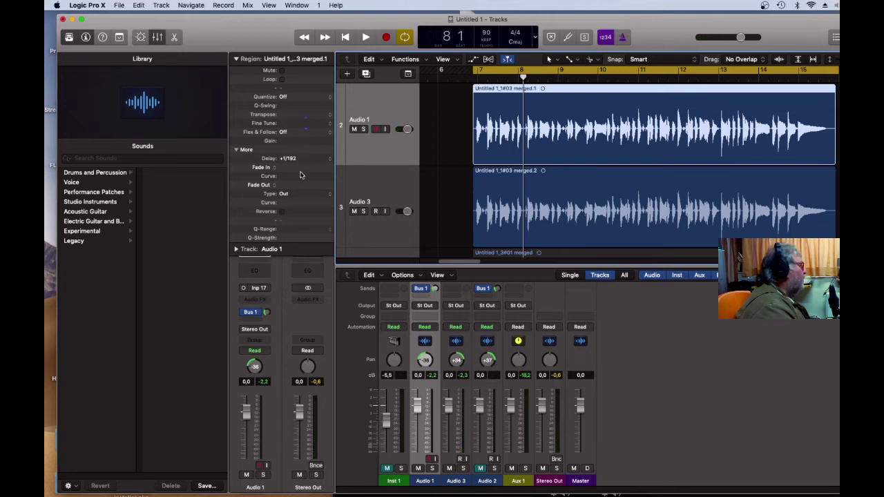
pyautogui.click(396, 200)
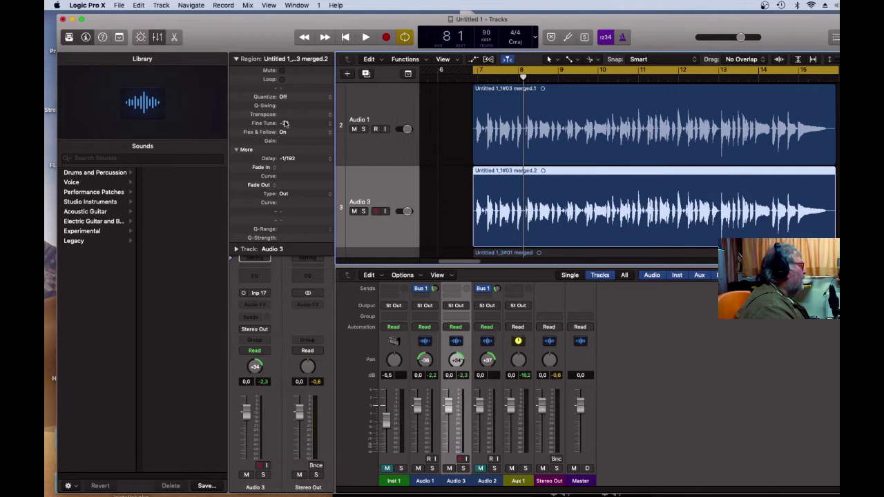
pyautogui.click(367, 38)
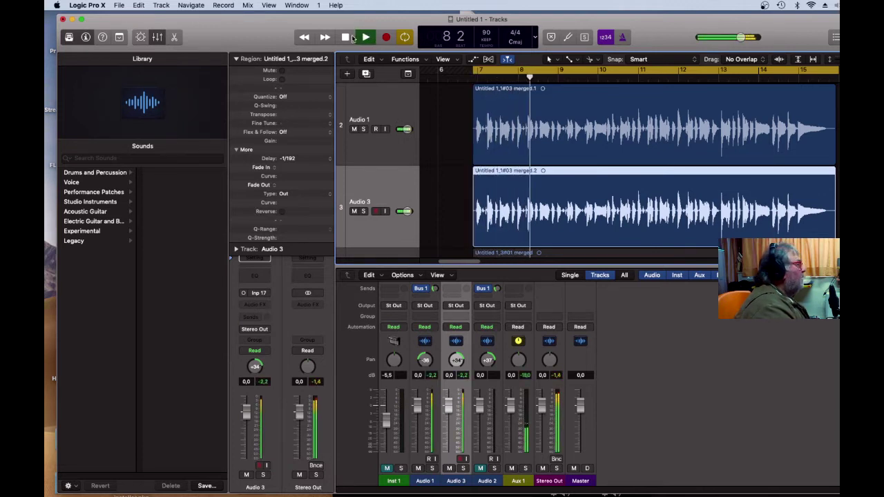
pyautogui.click(345, 37)
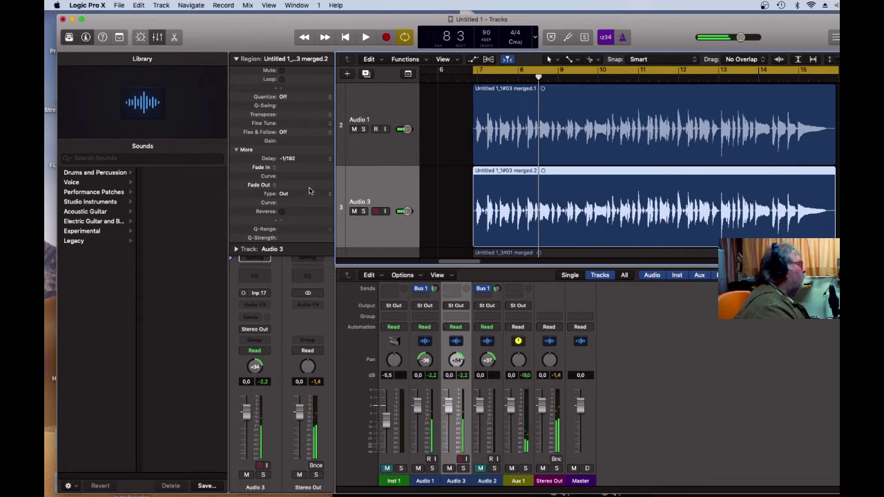
# Set the Fine Tune to +10 on the Audio 1 region and -12 on the Audio 3 region
pyautogui.click(379, 152)
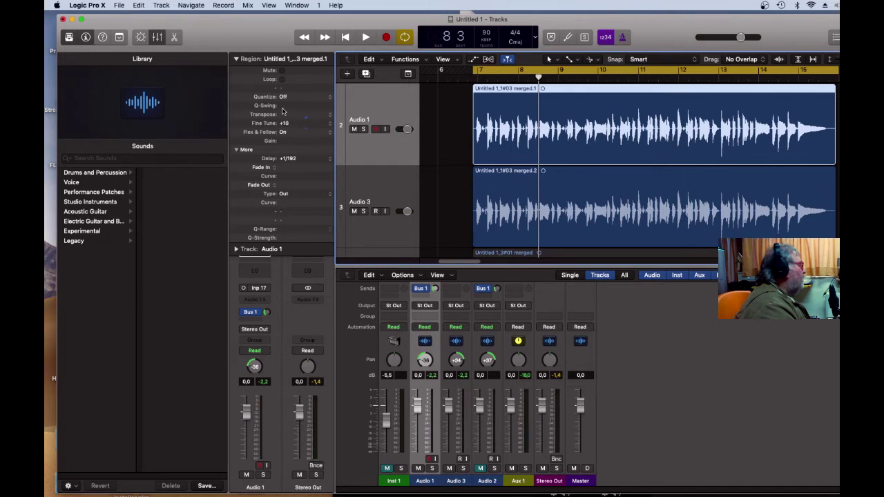
pyautogui.click(406, 197)
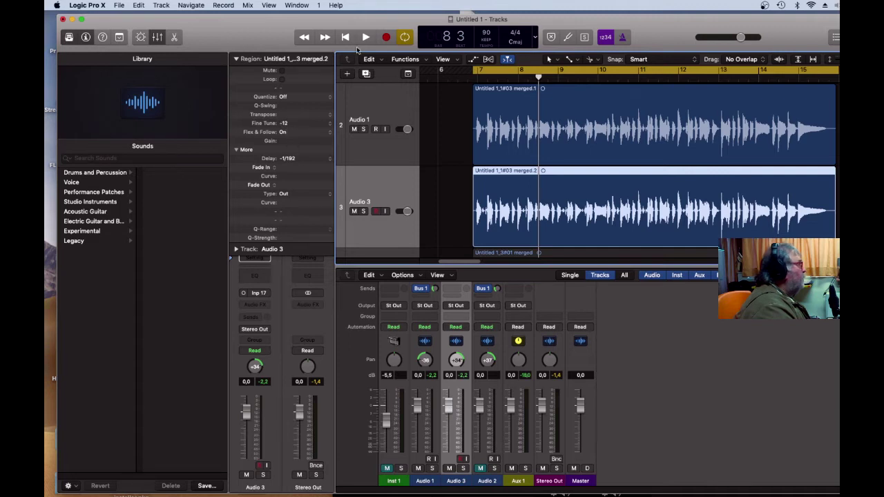
# Play the detuned, delayed double while panning Audio 1 to -42 and Audio 3 to +47, then stop playback
pyautogui.press('space')
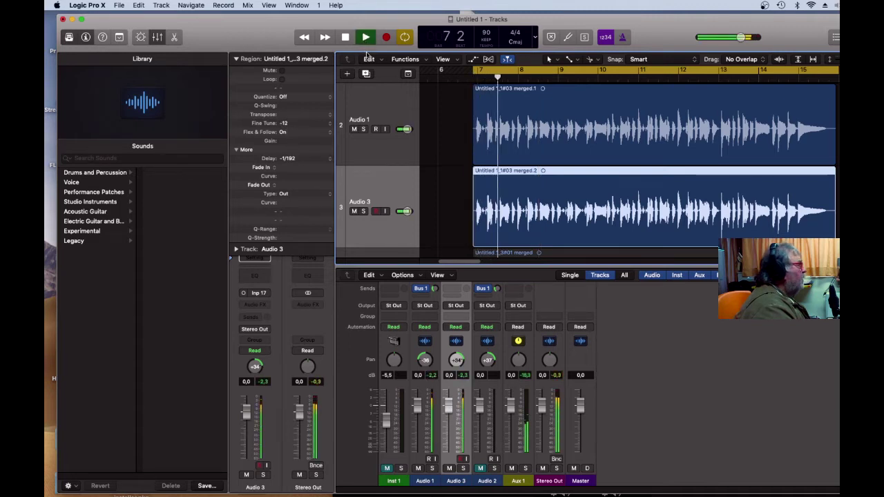
pyautogui.moveTo(427, 362); pyautogui.dragTo(455, 352)
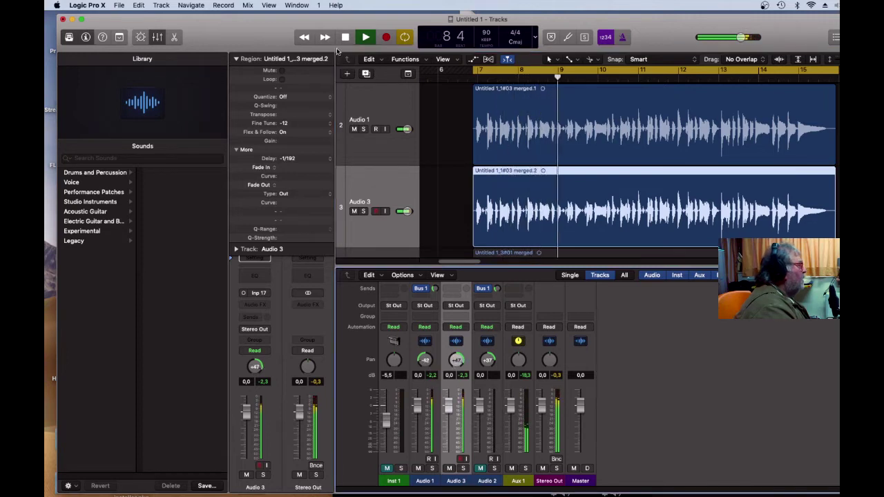
pyautogui.click(345, 38)
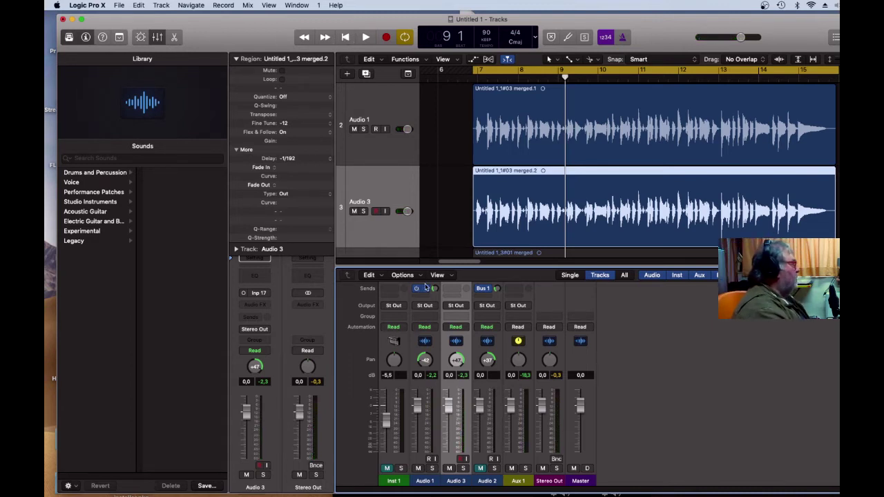
# Bring all four tracks into view and unmute the Audio 2 track
pyautogui.moveTo(422, 266); pyautogui.dragTo(422, 360)
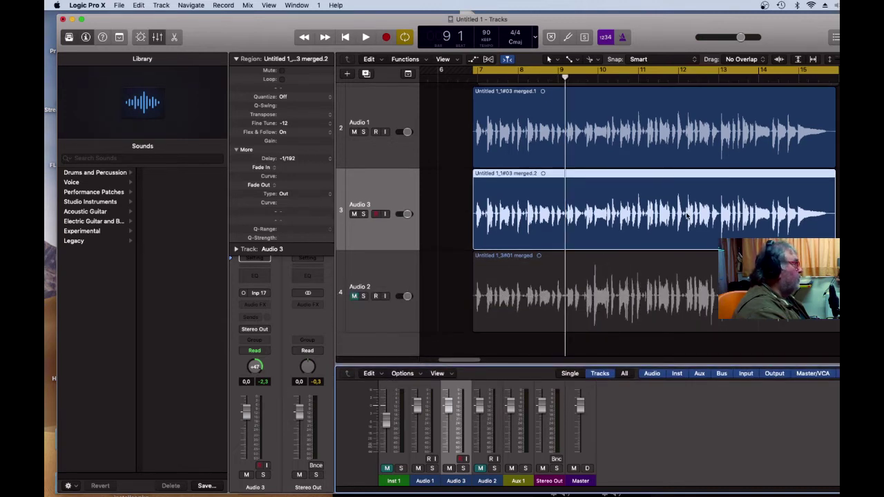
pyautogui.press('super+Up')
pyautogui.press('super+Up')
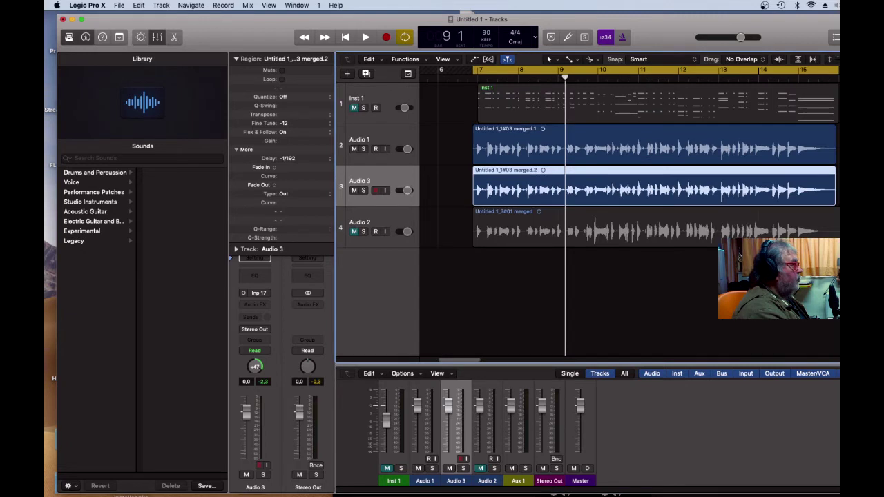
pyautogui.click(358, 233)
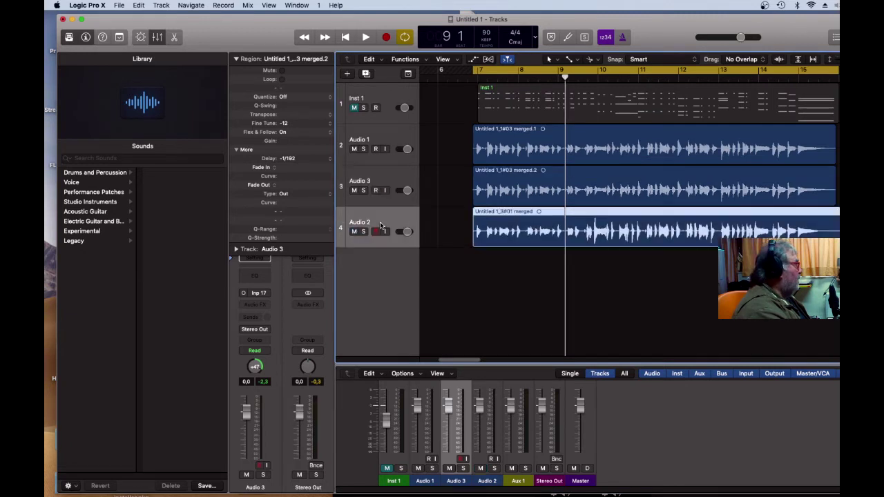
# Center the pan of Audio 2 and lower its fader all the way down
pyautogui.scroll(1, 493, 439)
pyautogui.scroll(5, 493, 439)
pyautogui.moveTo(488, 440); pyautogui.dragTo(491, 454)
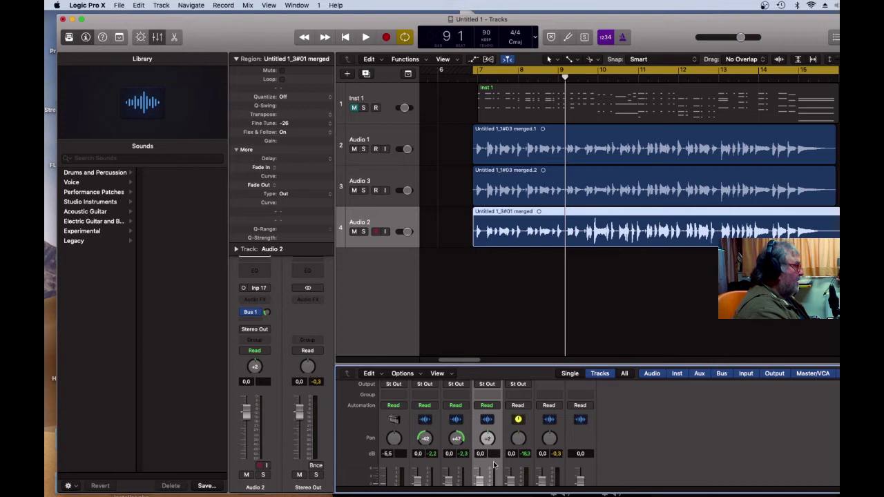
pyautogui.scroll(-5, 493, 439)
pyautogui.moveTo(481, 408); pyautogui.dragTo(480, 453)
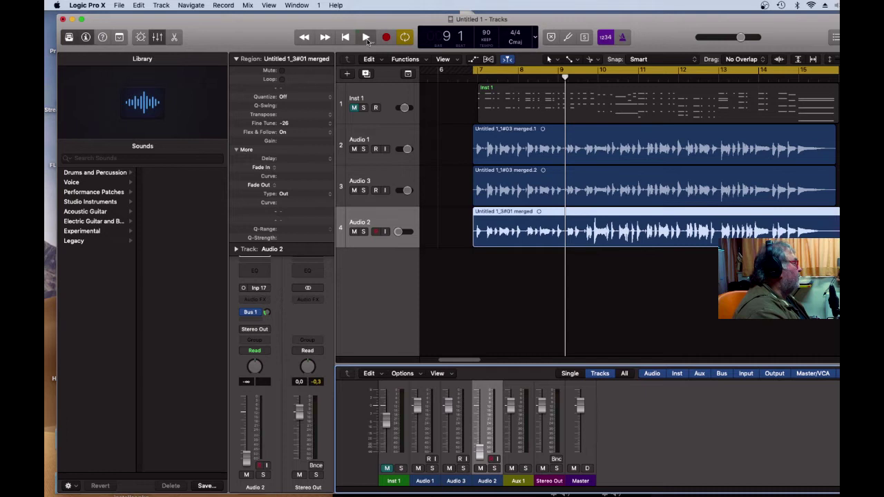
# During playback, raise Audio 2 to -3.6 dB and pan Audio 1 to -64 and Audio 3 to +61, then stop and unmute Inst 1
pyautogui.click(365, 37)
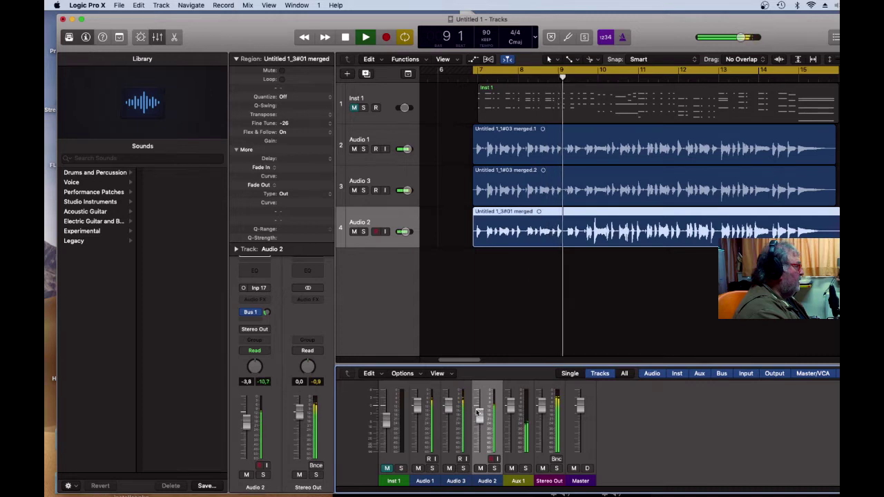
pyautogui.scroll(3, 478, 412)
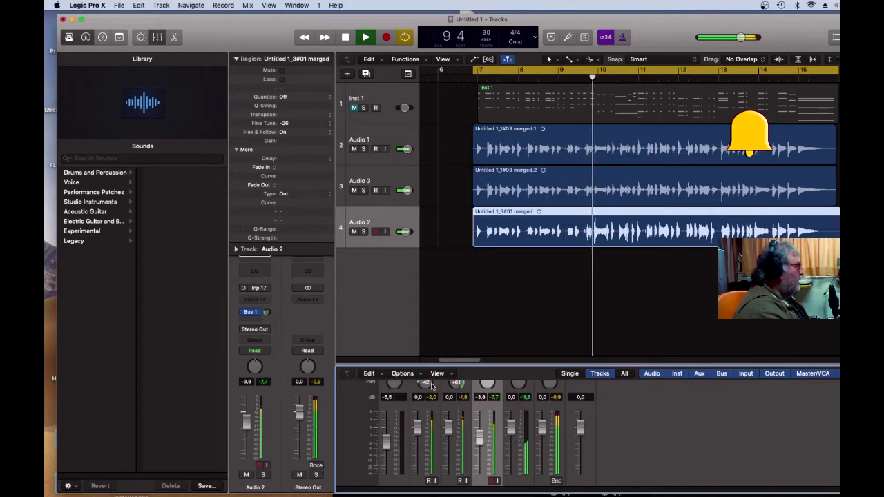
pyautogui.moveTo(480, 443)
pyautogui.mouseDown()
pyautogui.moveTo(479, 435)
pyautogui.moveTo(480, 477)
pyautogui.moveTo(481, 422)
pyautogui.moveTo(481, 440)
pyautogui.mouseUp()
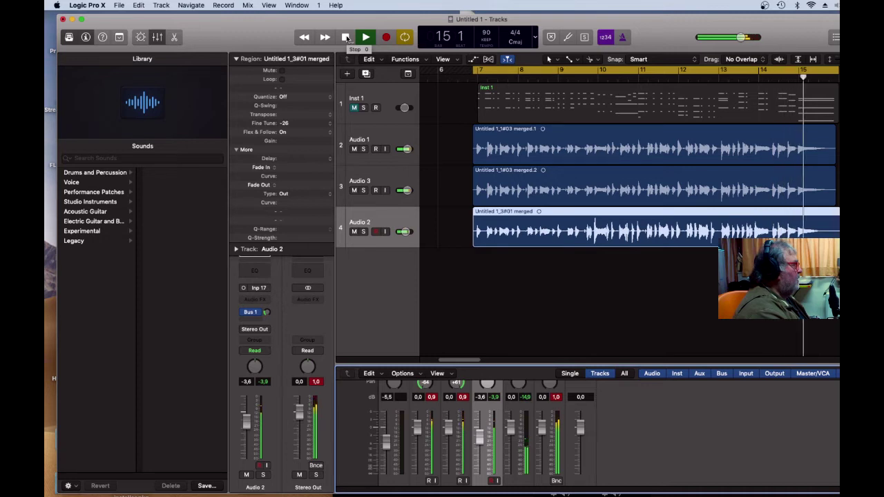
pyautogui.click(347, 38)
pyautogui.click(354, 108)
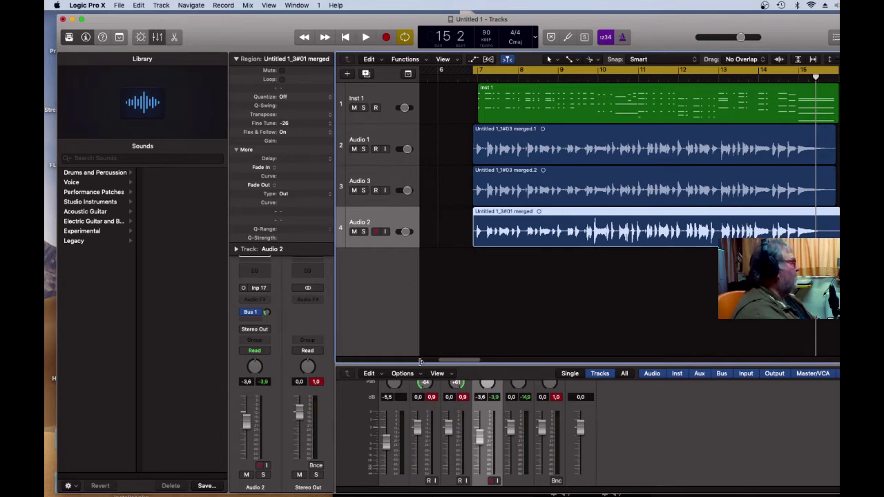
# Select the Audio 1, Audio 3 and Audio 2 channels together and route their outputs to Bus 10
pyautogui.moveTo(420, 364); pyautogui.dragTo(424, 224)
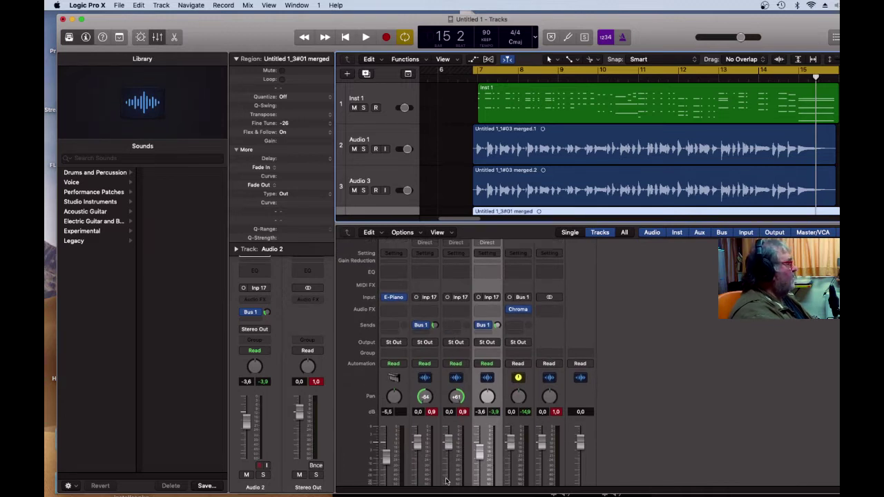
pyautogui.scroll(-3, 446, 481)
pyautogui.moveTo(424, 464); pyautogui.dragTo(478, 470)
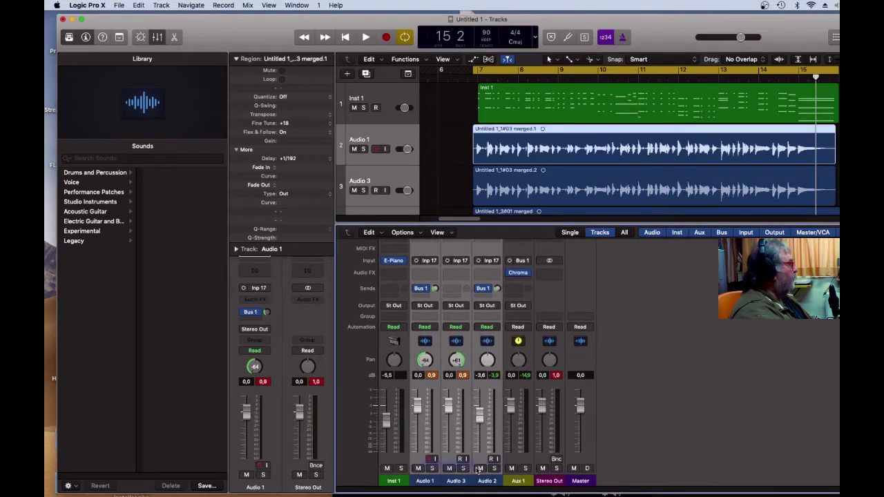
pyautogui.scroll(3, 480, 458)
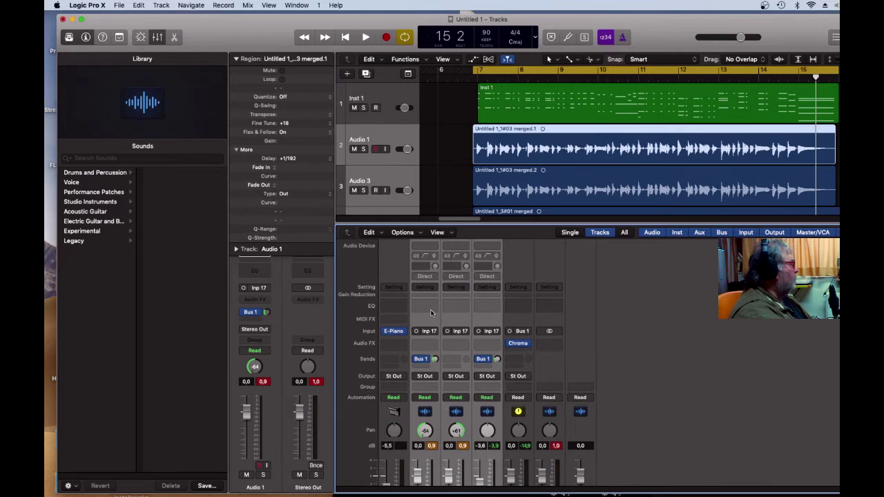
pyautogui.click(434, 377)
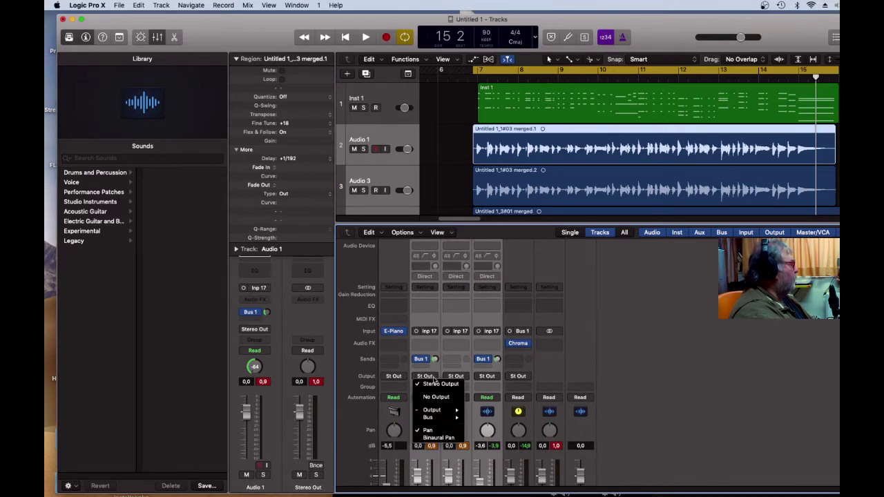
pyautogui.moveTo(443, 412)
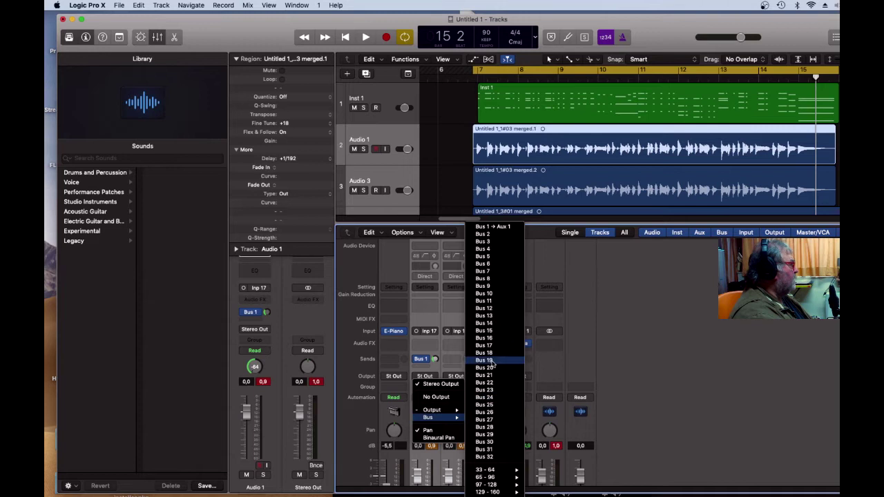
pyautogui.click(485, 294)
pyautogui.scroll(-3, 624, 425)
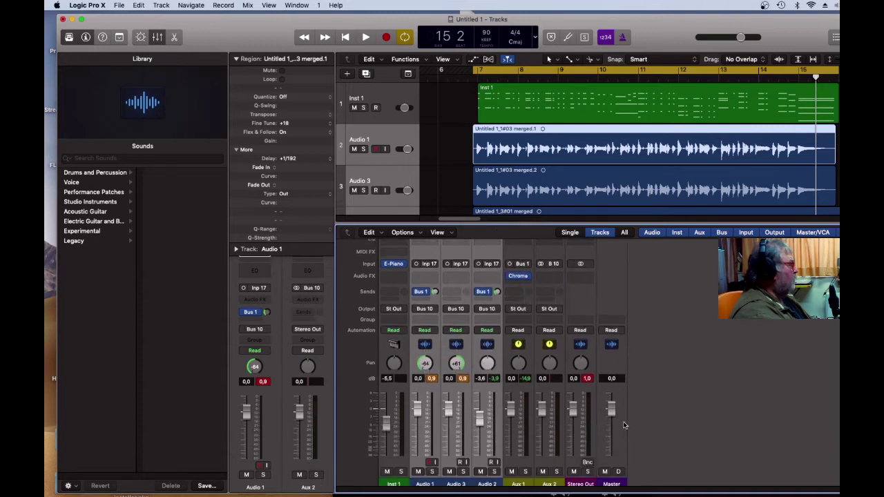
# Rename the Bus 10 aux channel to choir and briefly play the mix, muting Inst 1
pyautogui.doubleClick(551, 480)
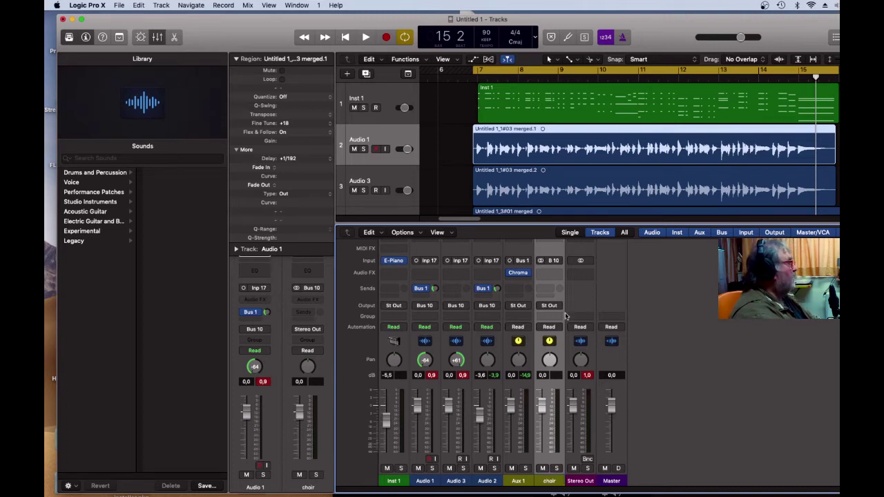
pyautogui.click(559, 274)
pyautogui.click(668, 314)
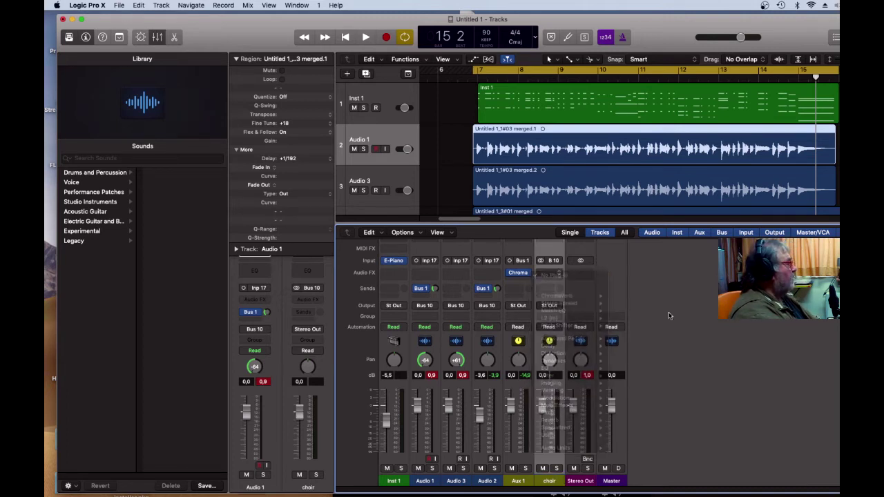
pyautogui.press('space')
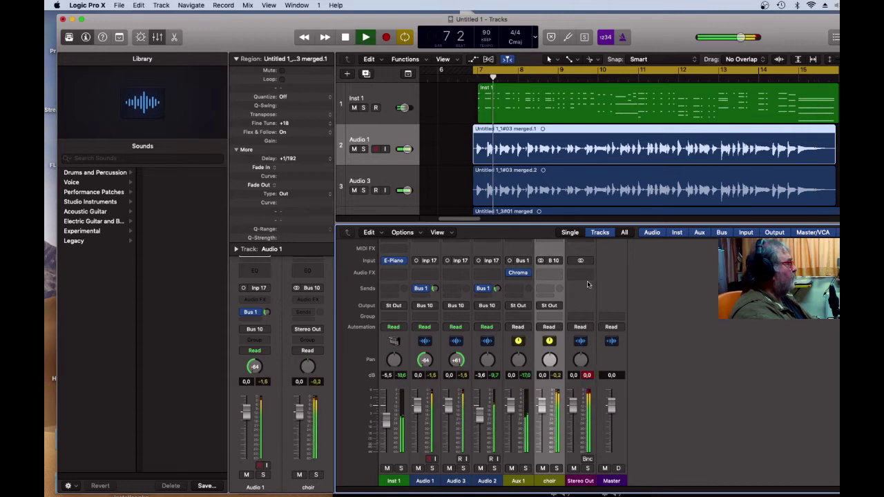
pyautogui.click(353, 107)
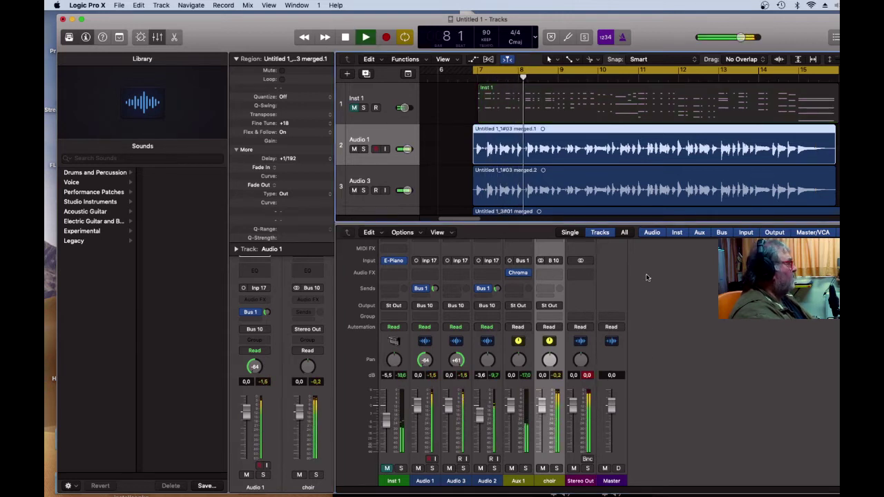
pyautogui.press('space')
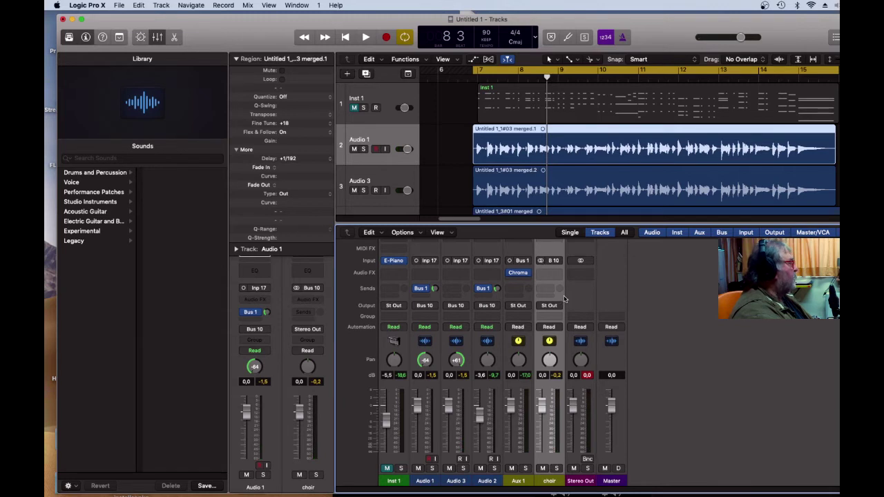
# Insert a stereo Match EQ on the choir channel and turn on Match for its EQ curve
pyautogui.click(558, 273)
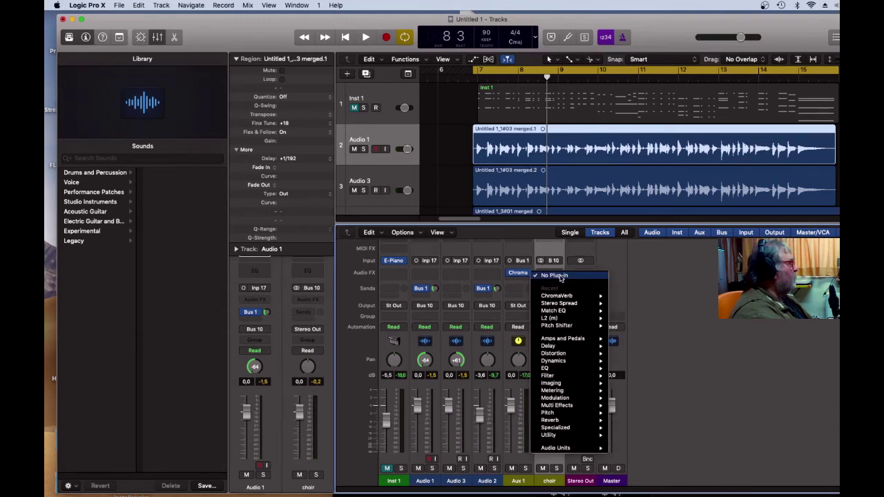
pyautogui.moveTo(575, 311)
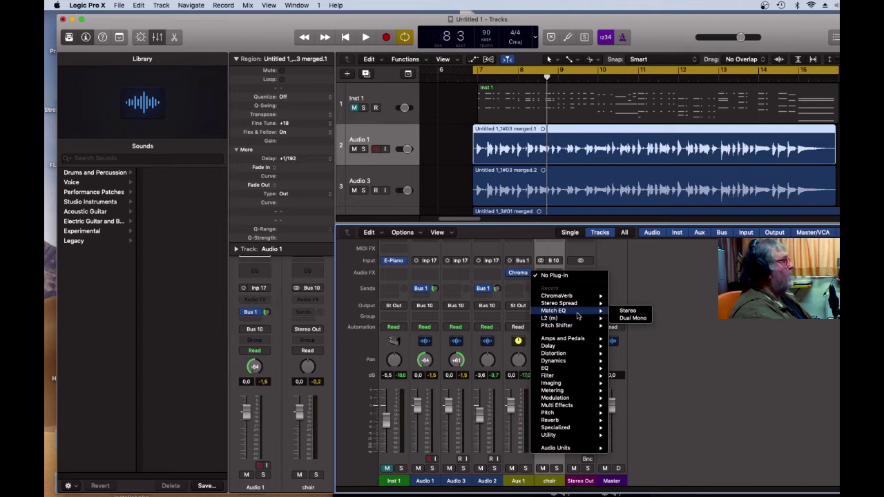
pyautogui.click(628, 310)
pyautogui.click(477, 208)
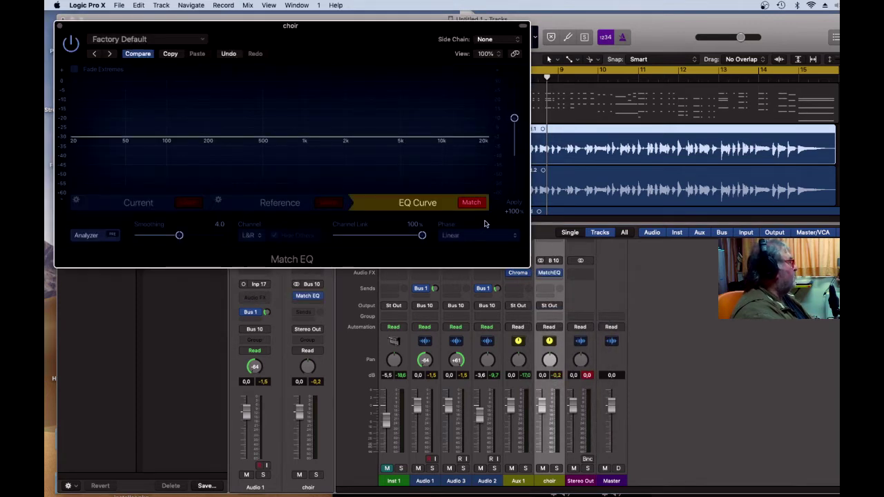
# During playback, cut the Match EQ curve in the lowest frequencies and by about 10 dB around 670 Hz, then close the plug-in
pyautogui.press('space')
pyautogui.moveTo(86, 138)
pyautogui.mouseDown()
pyautogui.moveTo(79, 144)
pyautogui.moveTo(87, 140)
pyautogui.mouseUp()
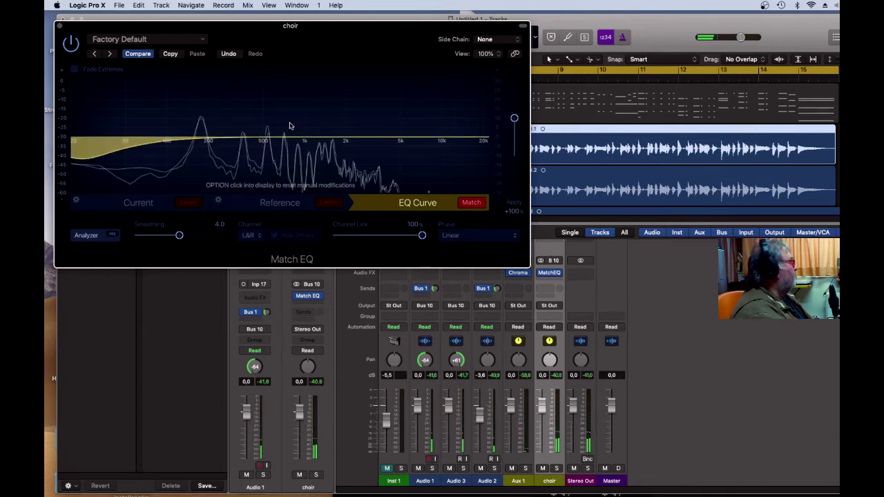
pyautogui.moveTo(306, 121); pyautogui.dragTo(281, 142)
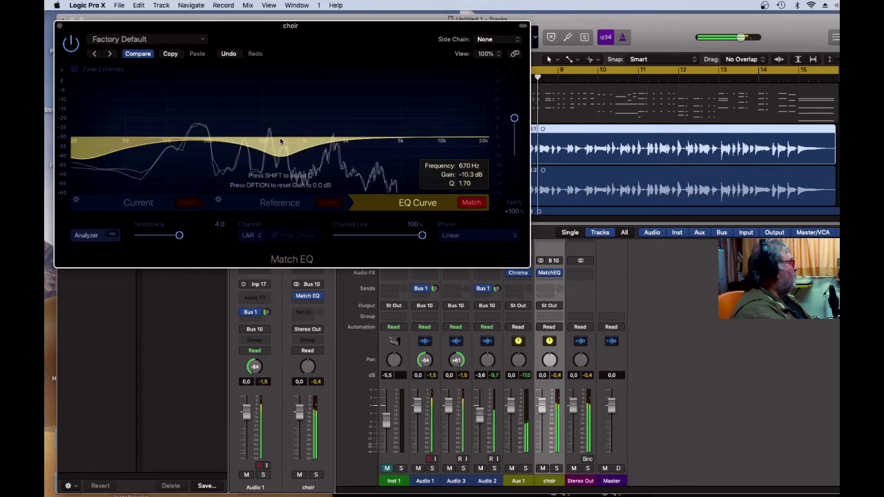
pyautogui.click(60, 27)
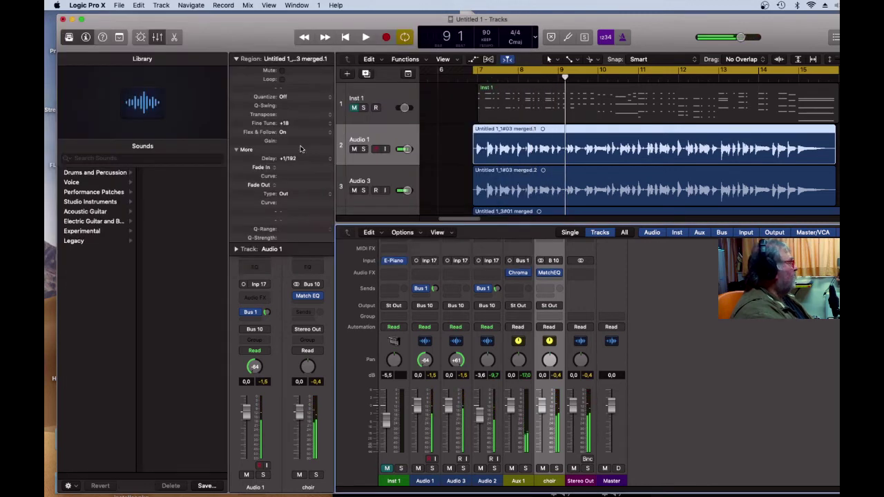
# Reopen the choir channel's Match EQ and add a small boost just below 5 kHz while the choir plays
pyautogui.click(550, 274)
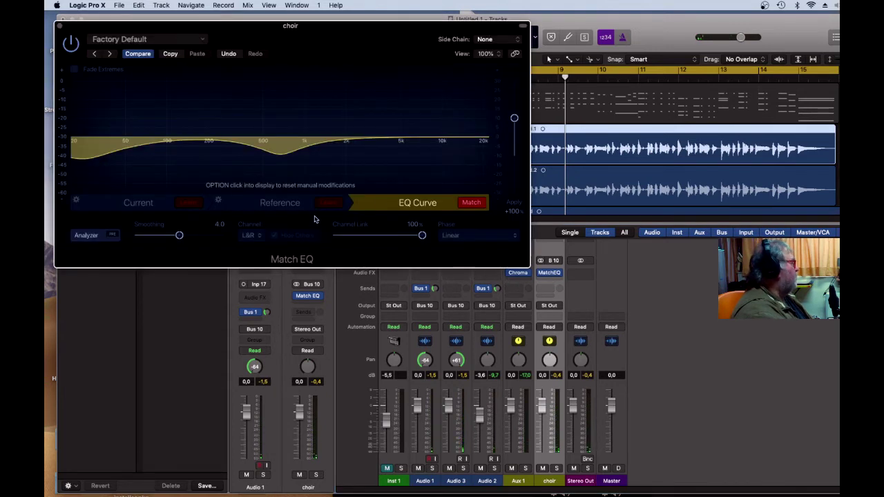
pyautogui.press('space')
pyautogui.moveTo(415, 154); pyautogui.dragTo(396, 142)
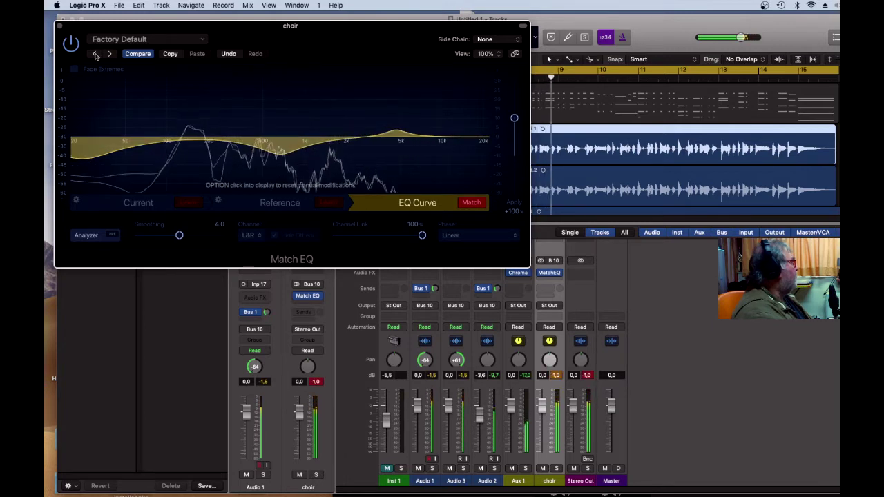
pyautogui.click(60, 28)
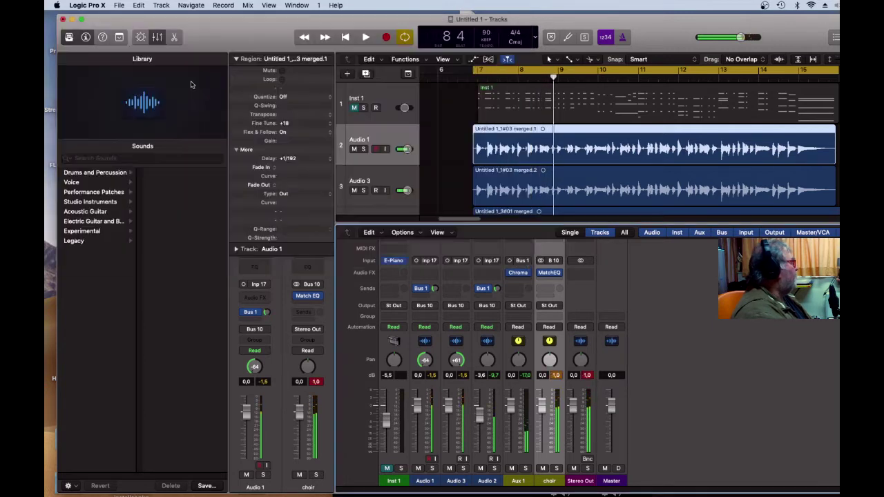
# Insert a Chorus effect after the Match EQ on the choir channel
pyautogui.click(559, 276)
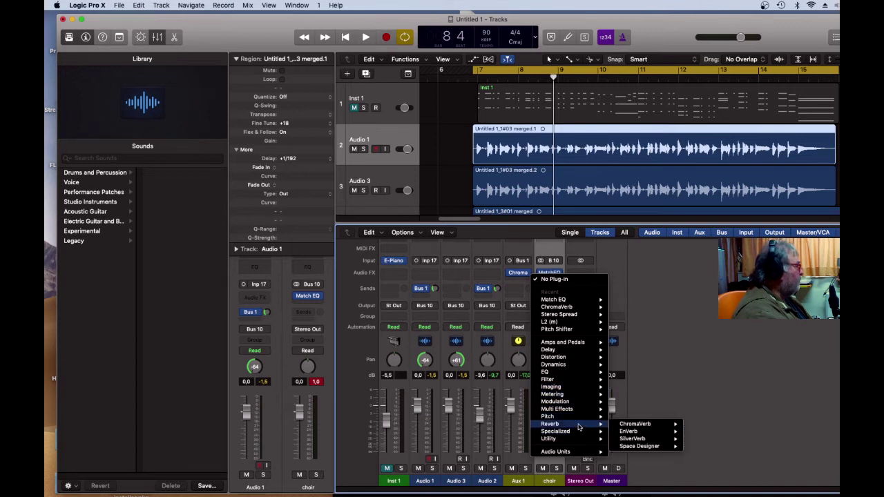
pyautogui.moveTo(572, 403)
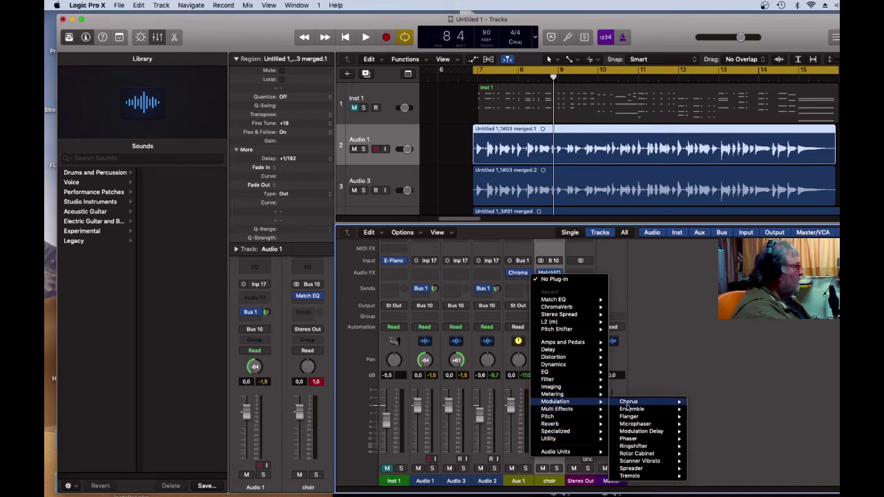
pyautogui.click(704, 402)
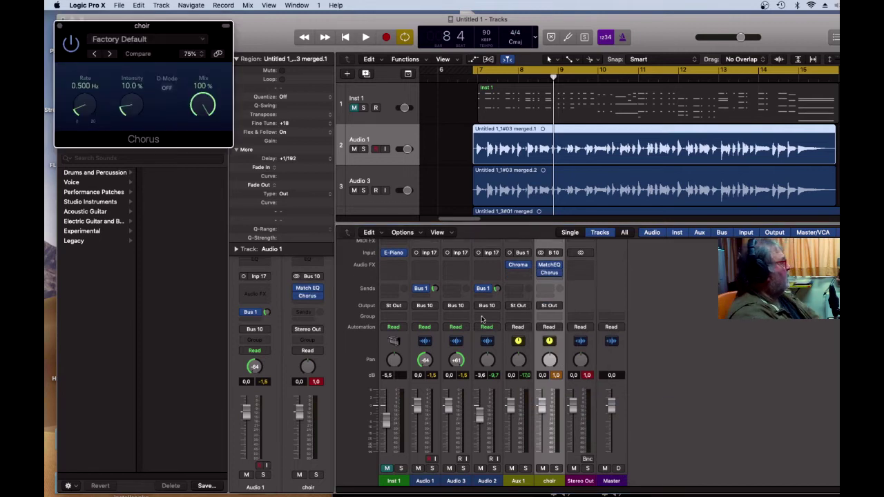
# During playback, set the Chorus Intensity to 94%, Rate to 0.700 Hz and Mix to 100%, then unmute Inst 1
pyautogui.press('space')
pyautogui.moveTo(126, 109); pyautogui.dragTo(99, 12)
pyautogui.moveTo(204, 105); pyautogui.dragTo(201, 58)
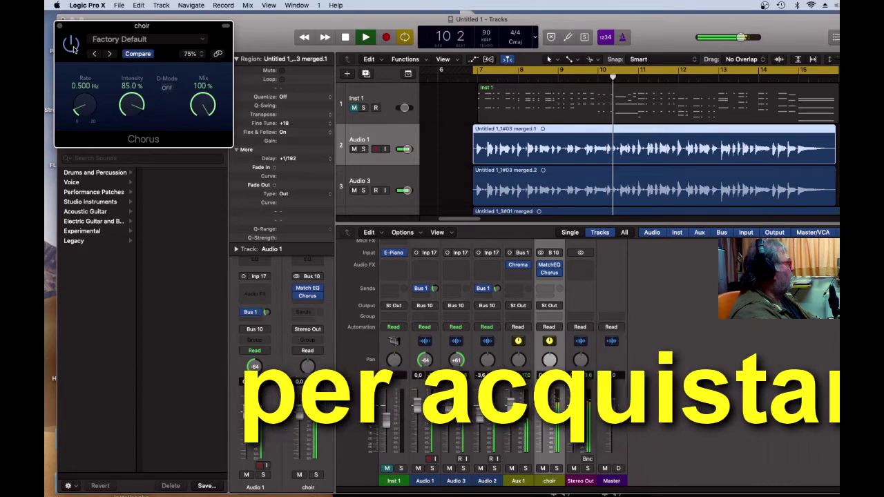
pyautogui.moveTo(86, 109); pyautogui.dragTo(87, 101)
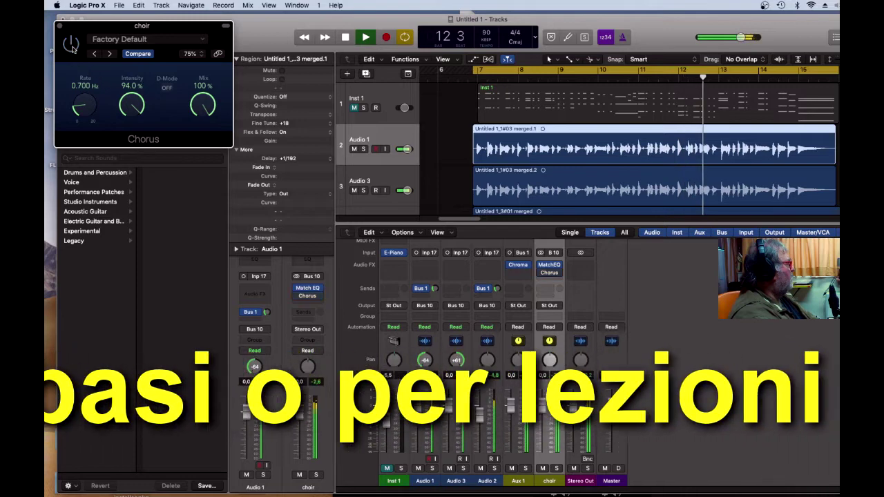
pyautogui.click(353, 108)
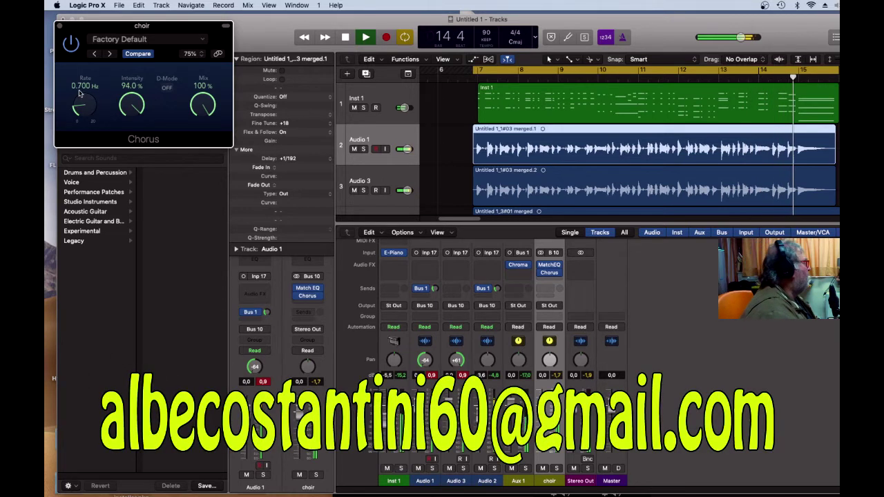
# Close the choir channel's Chorus plug-in and stop playback
pyautogui.click(59, 25)
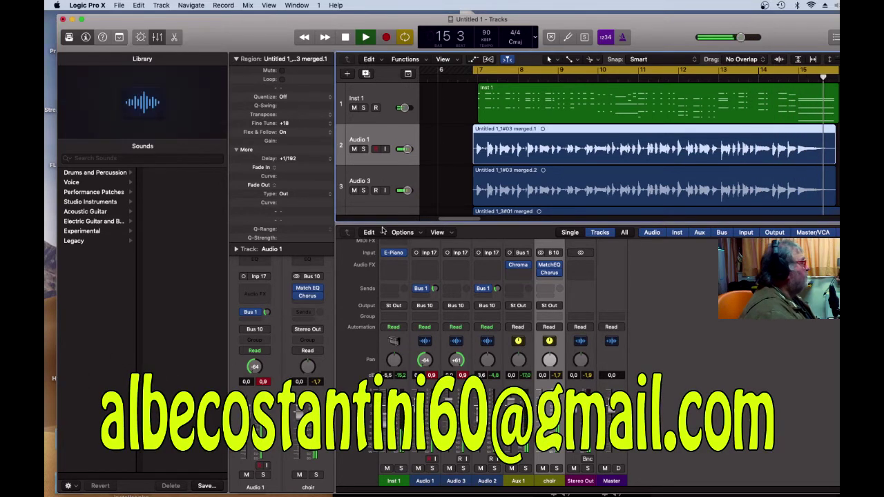
pyautogui.press('space')
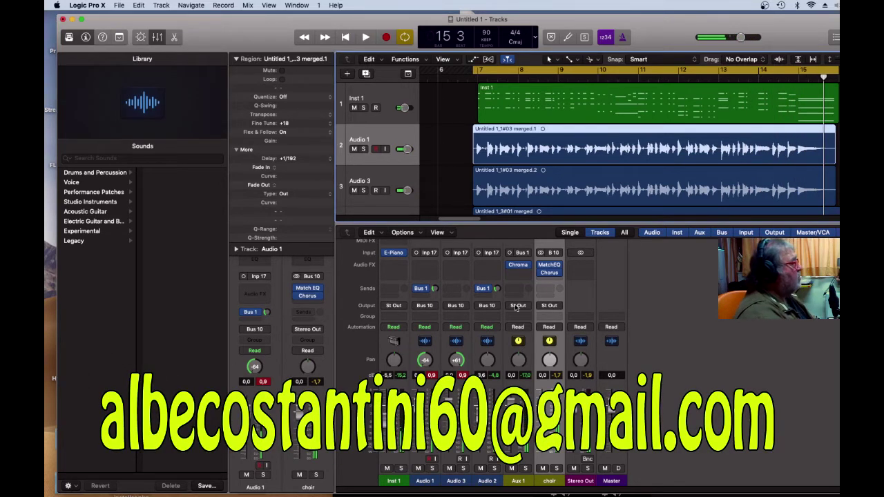
pyautogui.click(560, 276)
pyautogui.moveTo(588, 311)
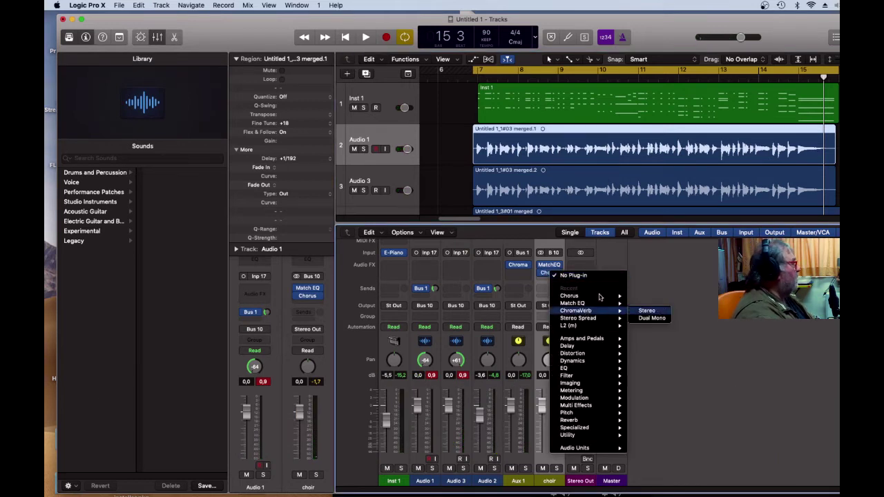
pyautogui.click(599, 297)
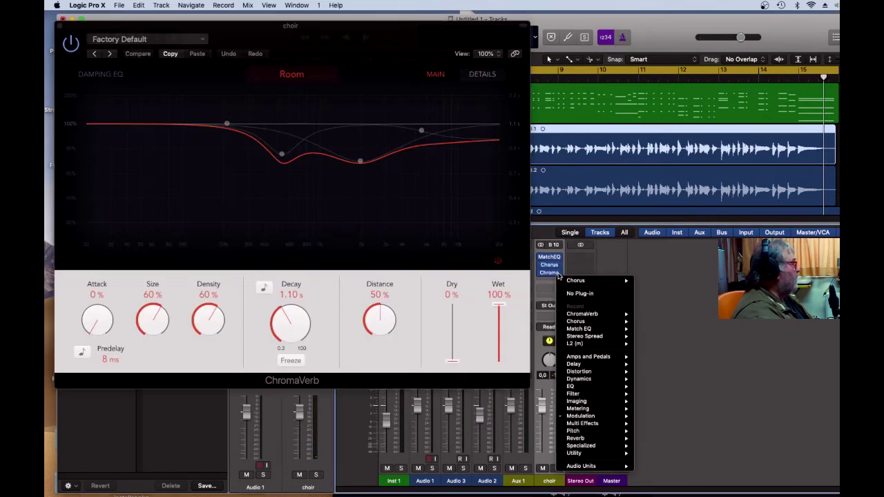
pyautogui.click(61, 27)
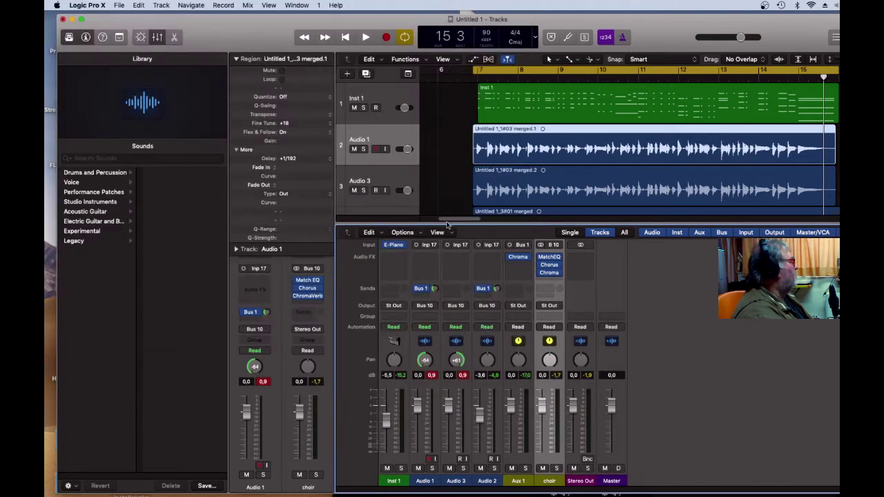
# Replace the ChromaVerb on the choir channel with a stereo Ensemble effect and move its window over the tracks area
pyautogui.click(559, 274)
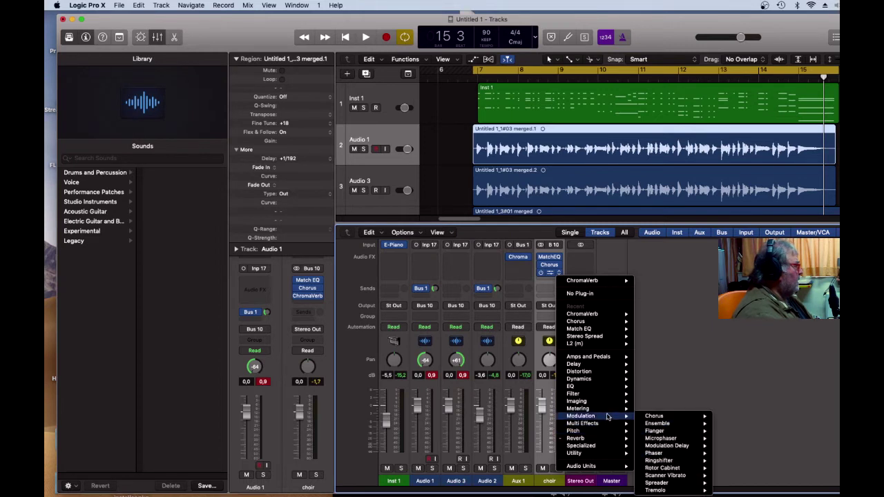
pyautogui.moveTo(607, 411)
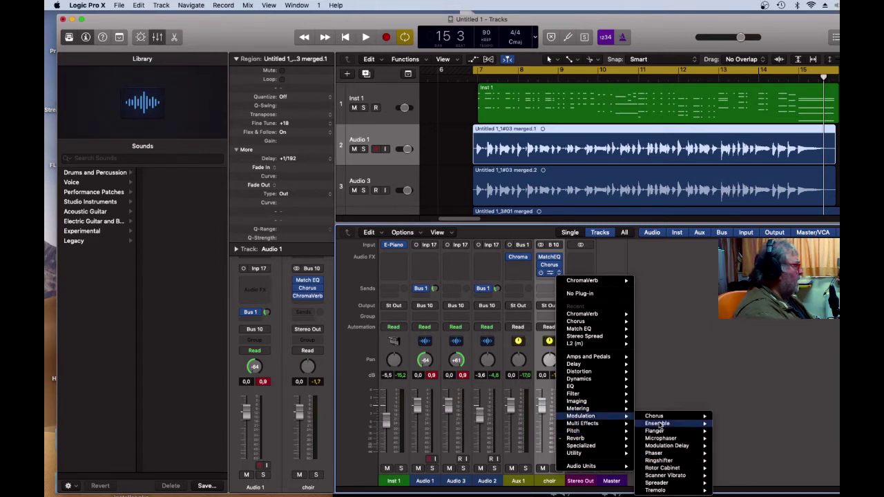
pyautogui.moveTo(668, 426)
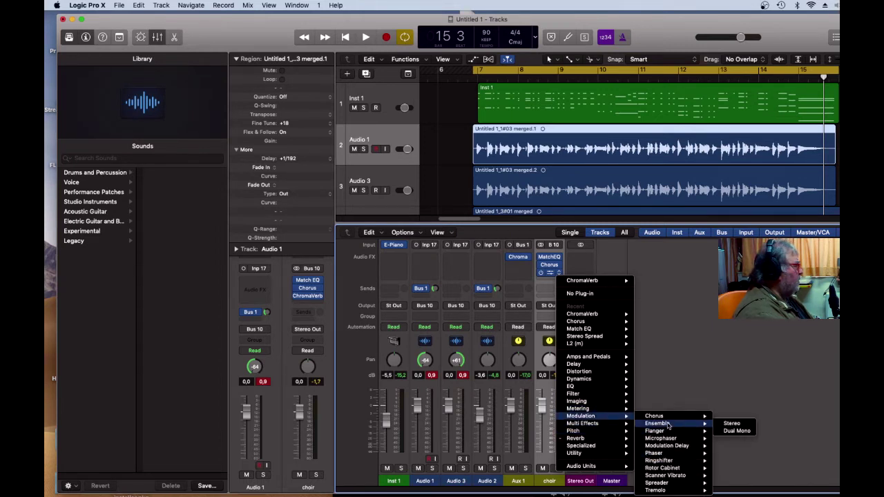
pyautogui.click(737, 424)
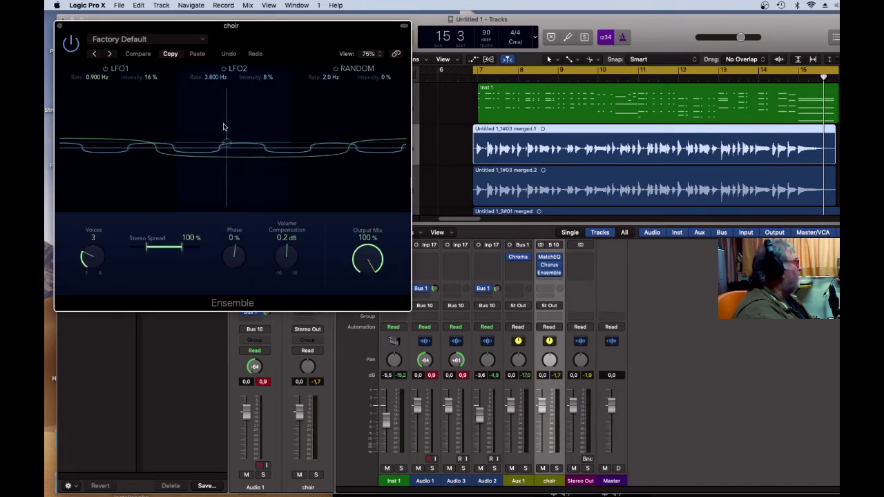
pyautogui.moveTo(256, 29); pyautogui.dragTo(556, 114)
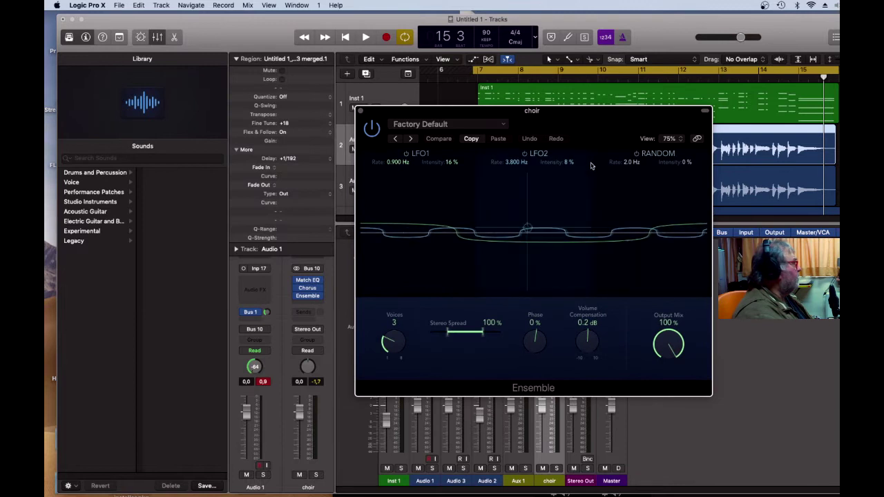
# Play the choir with Ensemble, mute the Inst 1 track and switch the Ensemble's bypass to compare the sound
pyautogui.press('space')
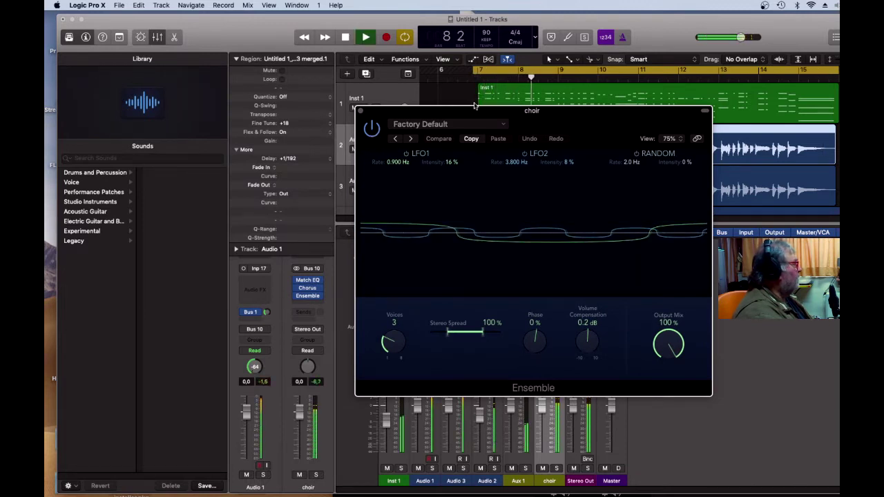
pyautogui.moveTo(410, 113); pyautogui.dragTo(408, 120)
pyautogui.click(354, 108)
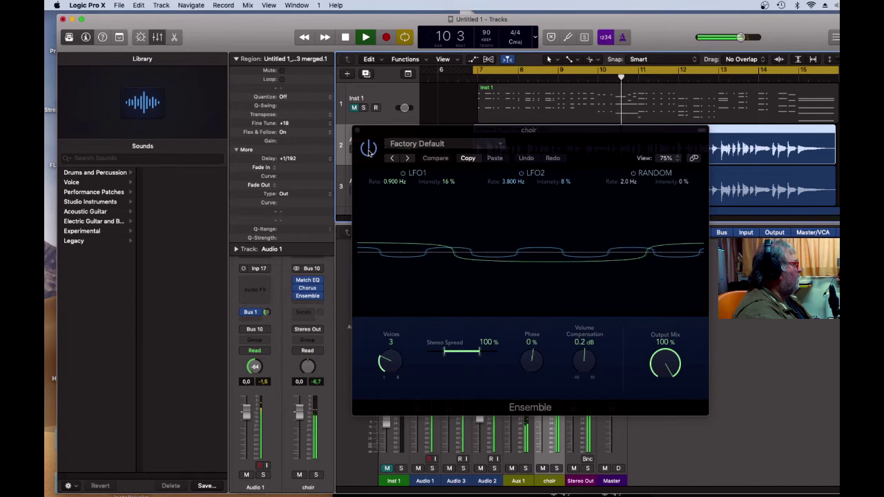
pyautogui.click(370, 152)
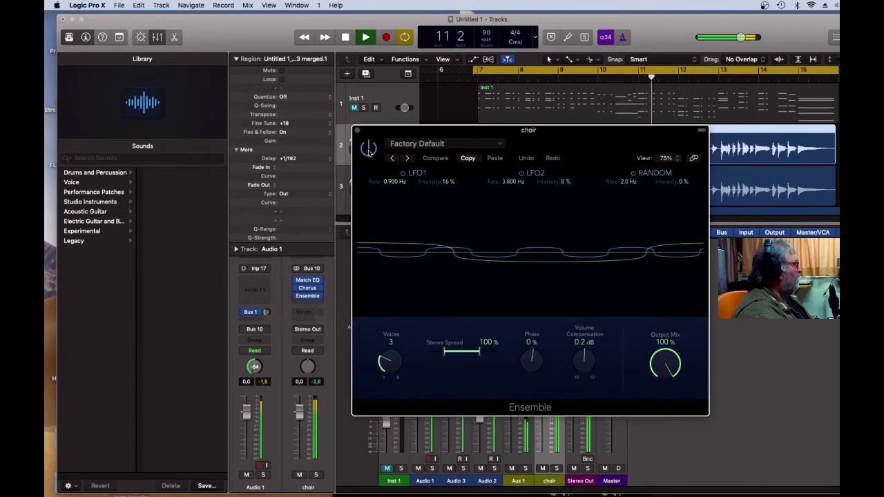
pyautogui.click(463, 157)
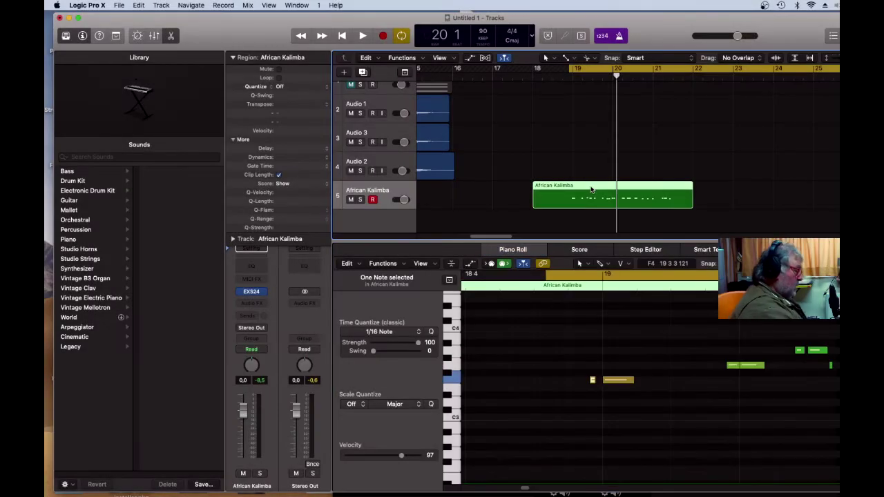
# Delete the African Kalimba region and replace the track's EXS24 instrument with the ES2 synthesizer
pyautogui.press('Delete')
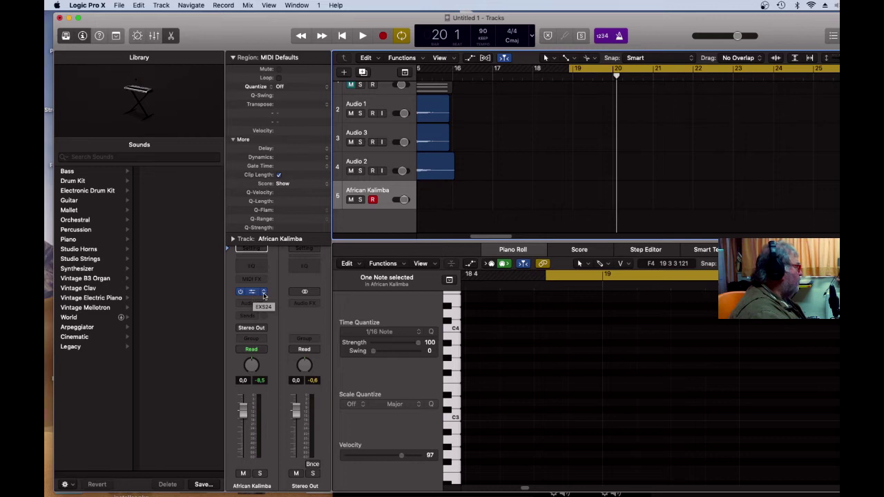
pyautogui.click(263, 296)
pyautogui.moveTo(293, 380)
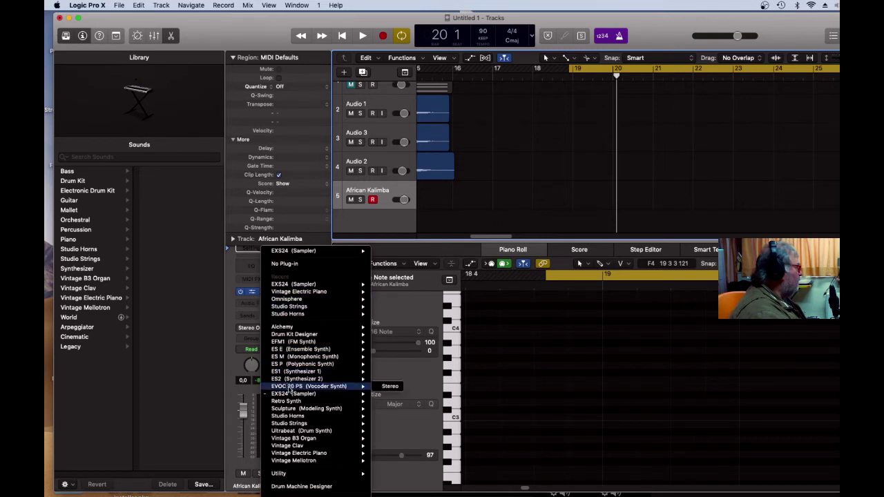
pyautogui.click(390, 379)
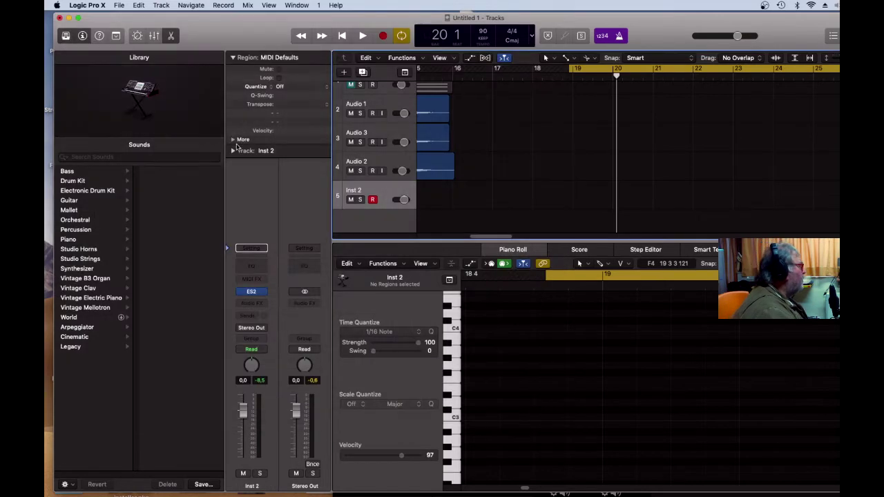
# Replace ES2 with the stereo ES P polyphonic synth on Inst 2 and move its window below the transport controls
pyautogui.click(265, 293)
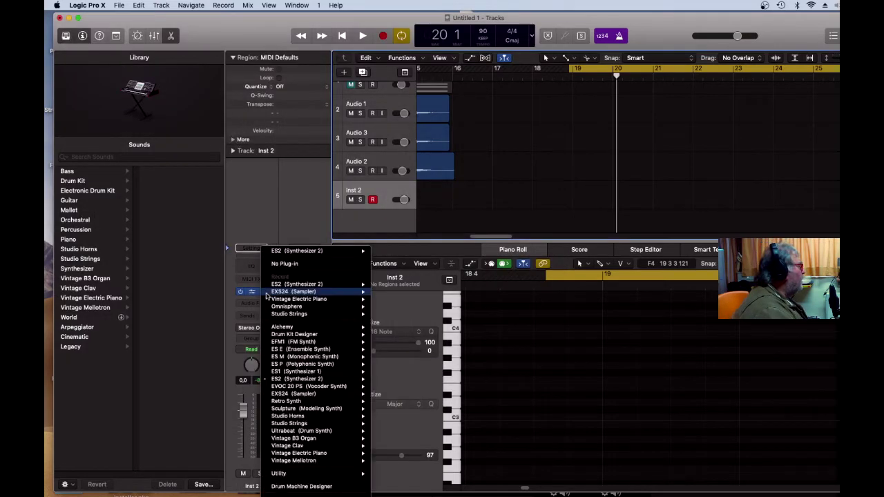
pyautogui.moveTo(295, 366)
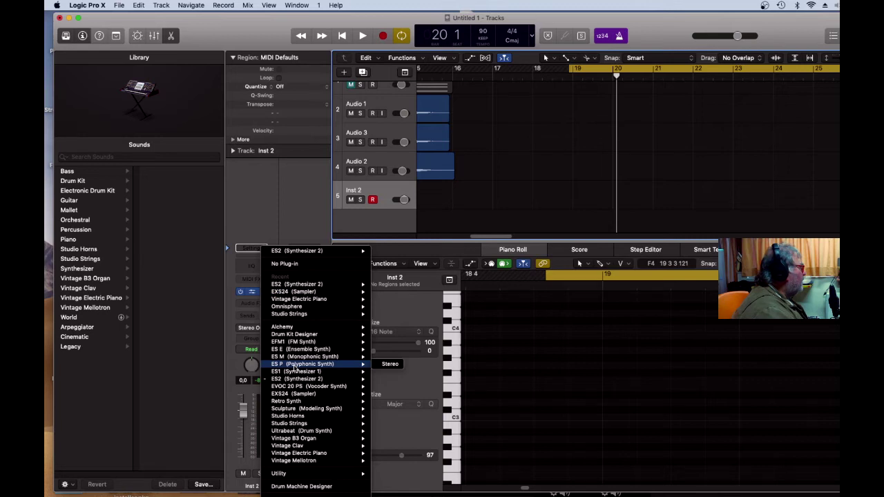
pyautogui.click(295, 366)
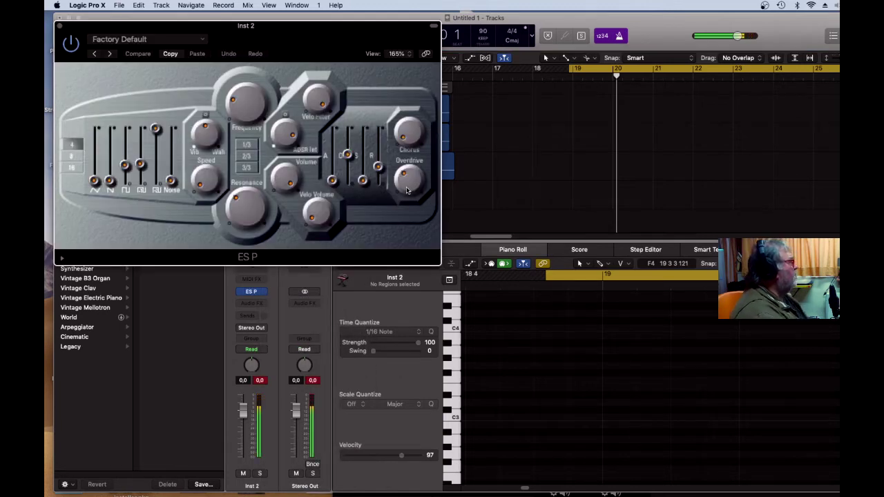
pyautogui.moveTo(386, 34); pyautogui.dragTo(401, 143)
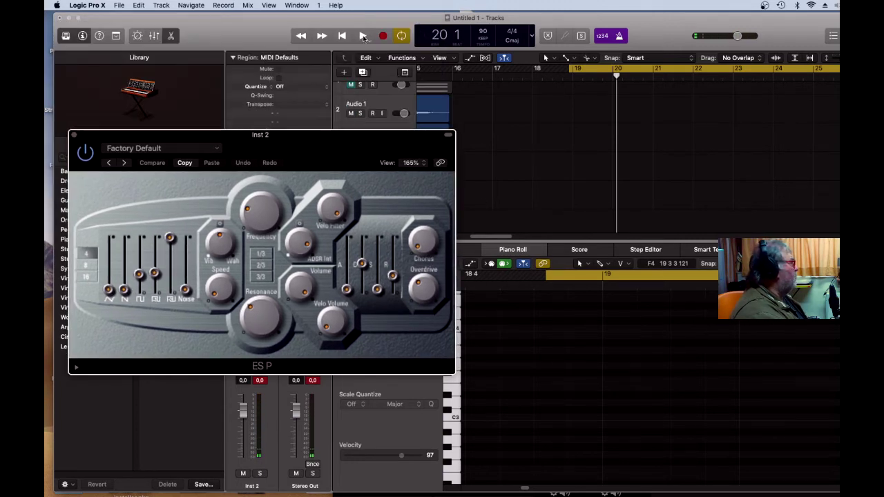
# Record a low synth part on Inst 2 across bars 7 to 15, closing the ES P window while recording
pyautogui.click(362, 36)
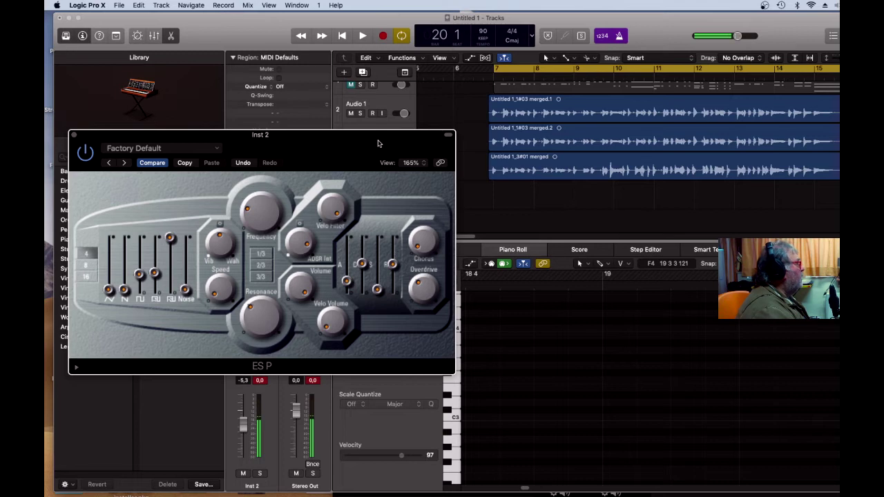
pyautogui.click(382, 38)
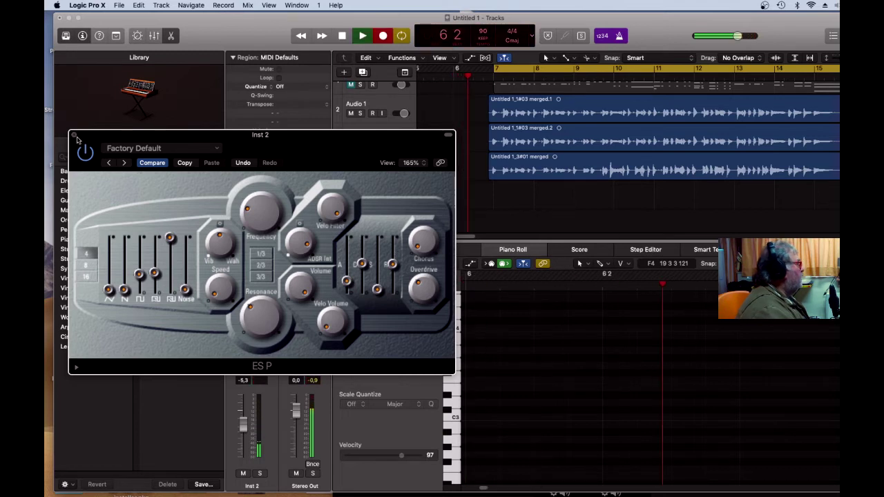
pyautogui.press('super+w')
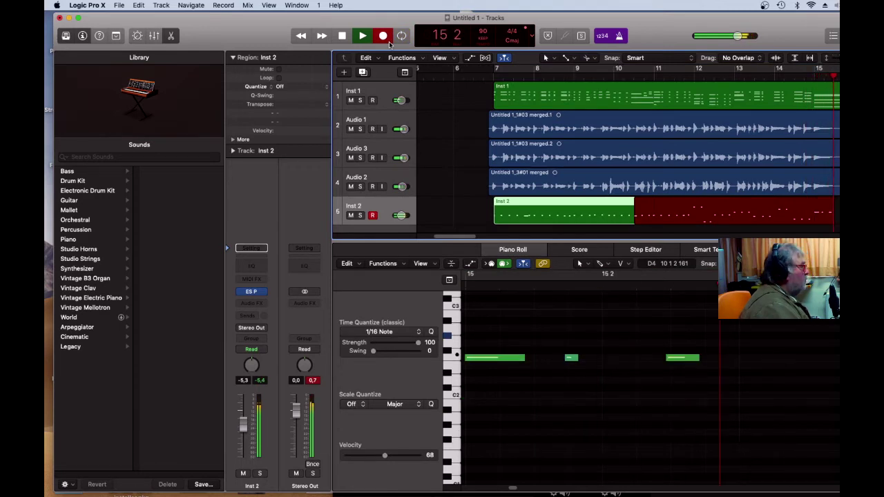
pyautogui.press('space')
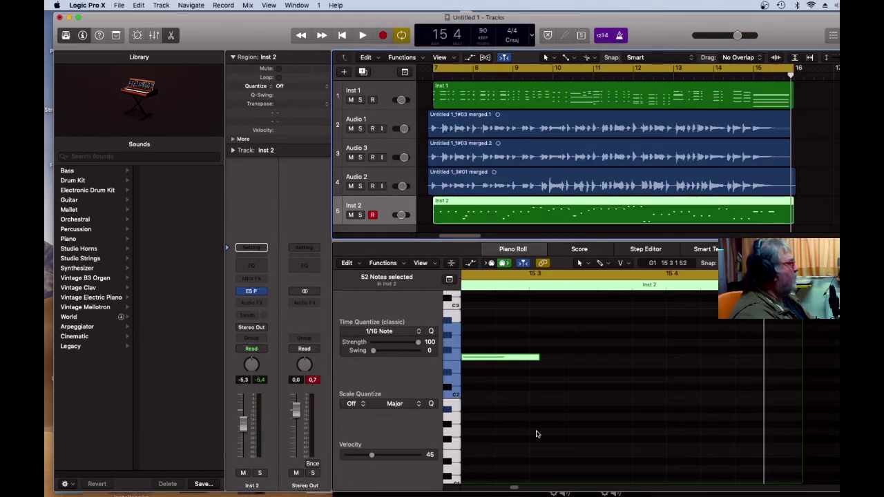
# Insert a stereo Multipressor on Inst 2, lower the compression threshold of band 1 and listen to the result during playback
pyautogui.click(263, 304)
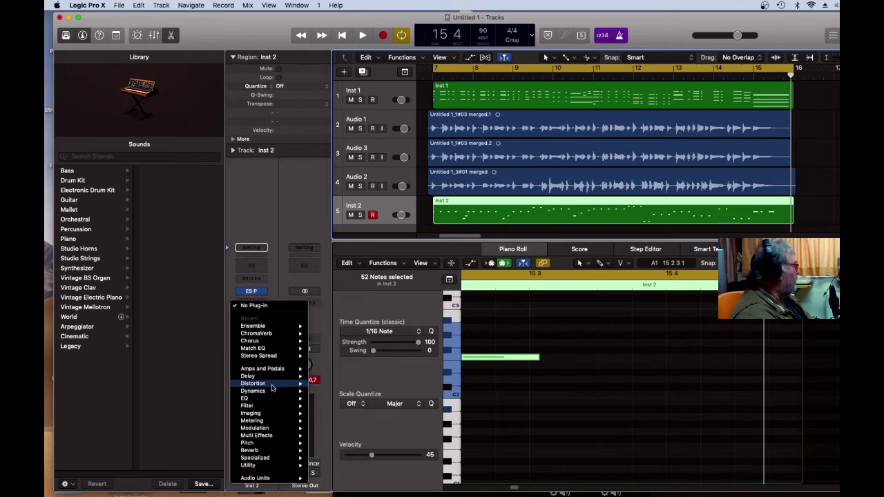
pyautogui.moveTo(279, 391)
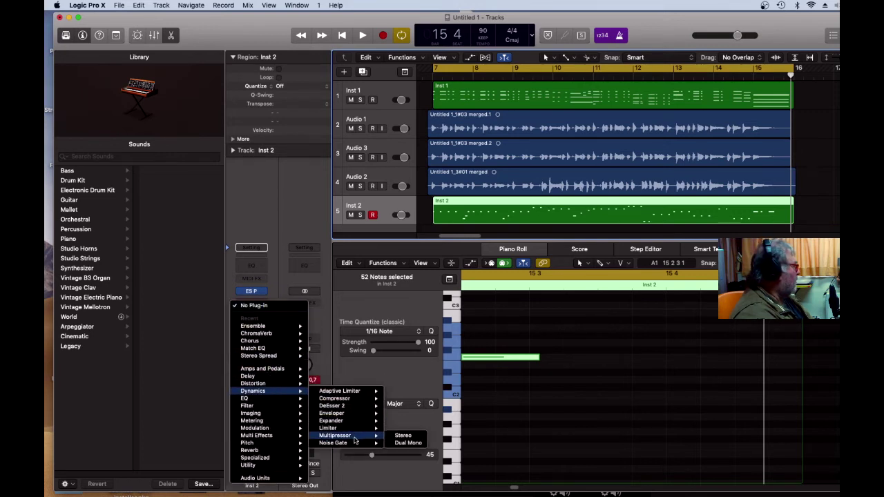
pyautogui.click(403, 435)
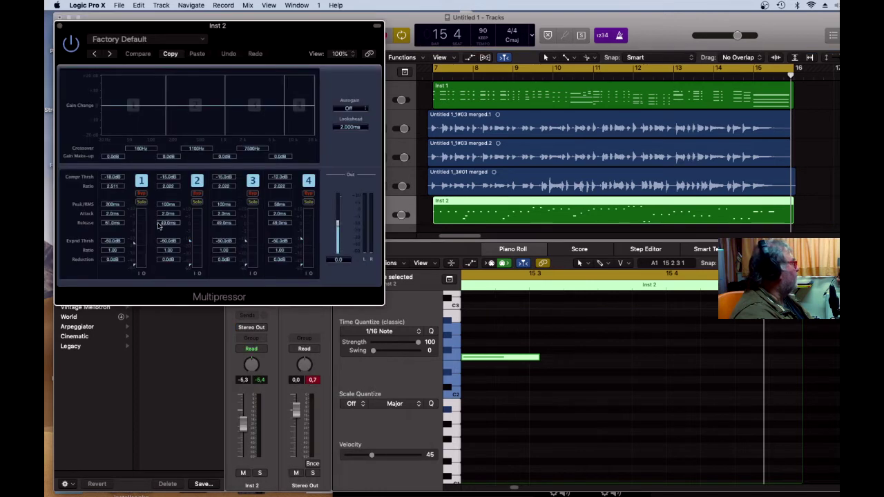
pyautogui.moveTo(135, 244); pyautogui.dragTo(134, 252)
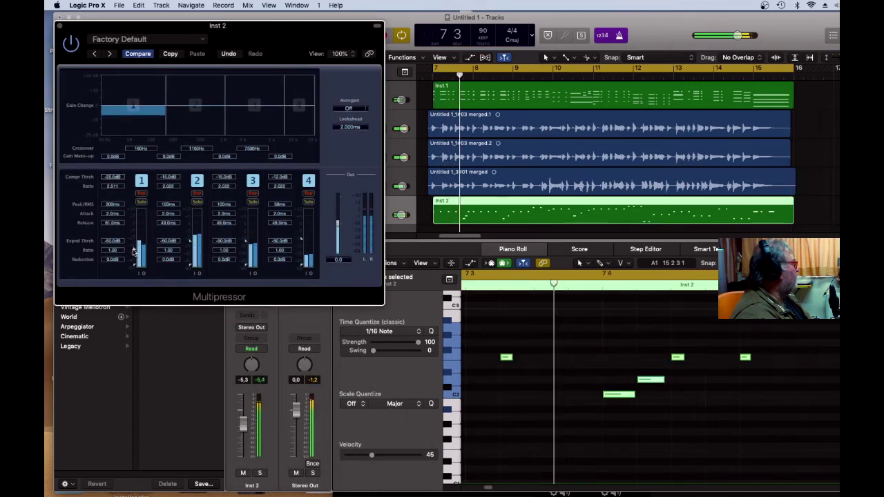
pyautogui.click(60, 25)
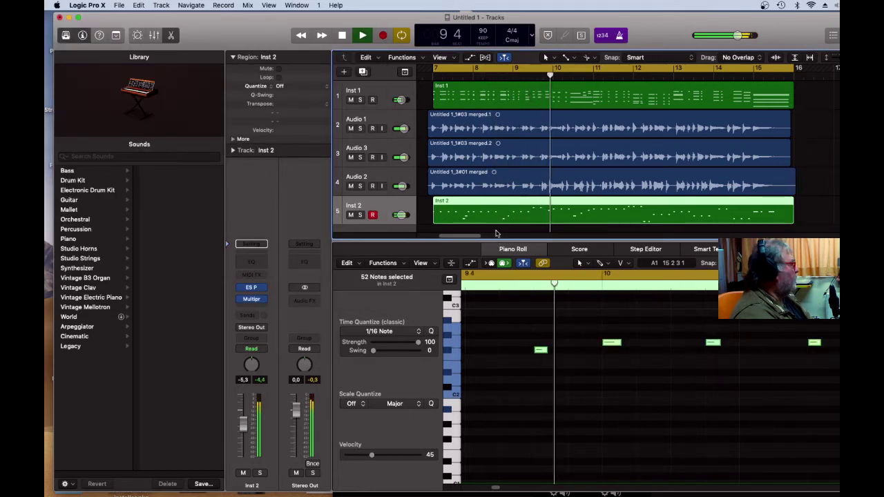
pyautogui.press('space')
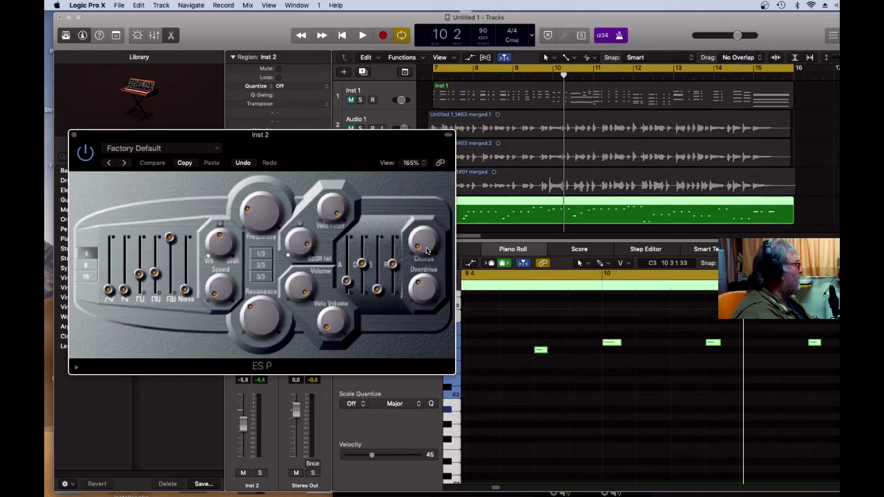
# Slightly raise the Chorus amount in ES P while Inst 2 plays with the other tracks muted, then close the synth
pyautogui.press('space')
pyautogui.moveTo(423, 245); pyautogui.dragTo(422, 238)
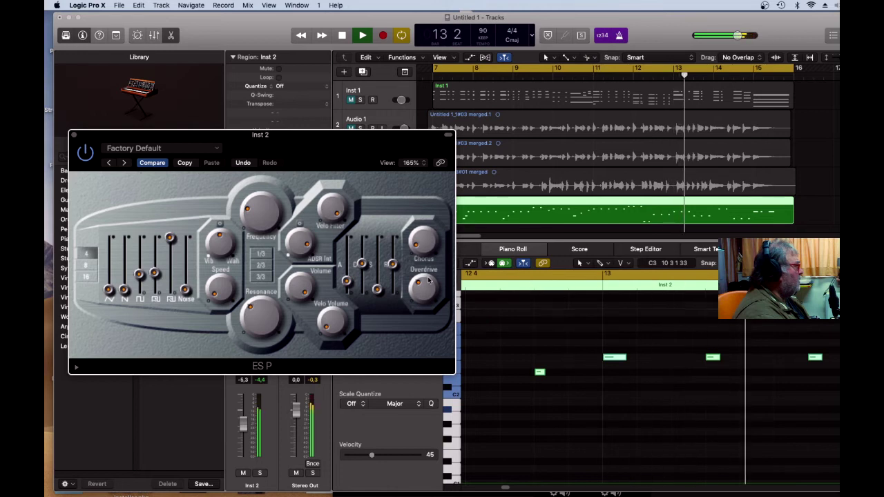
pyautogui.press('space')
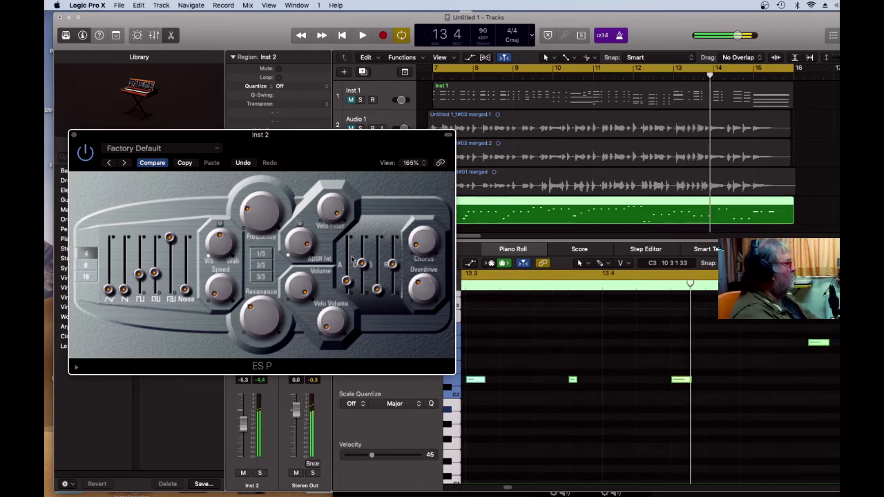
pyautogui.click(75, 136)
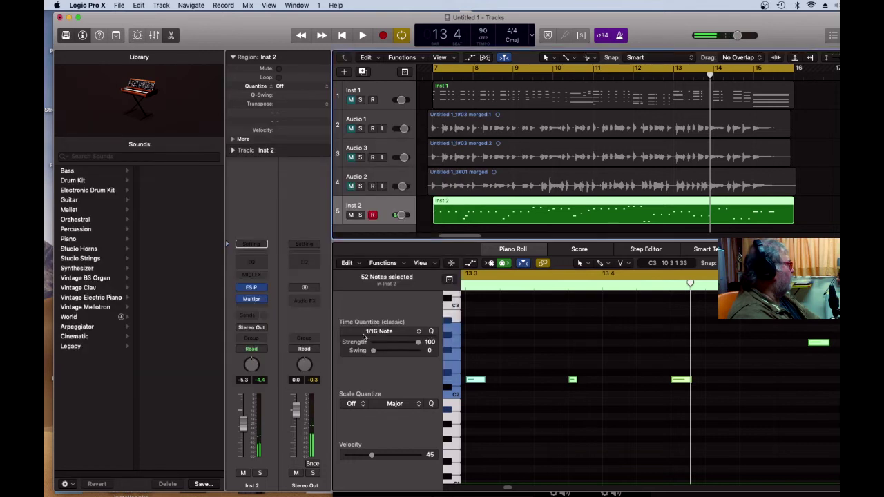
# Insert a Chorus effect after the Multipressor on the Inst 2 channel
pyautogui.click(259, 302)
pyautogui.click(326, 349)
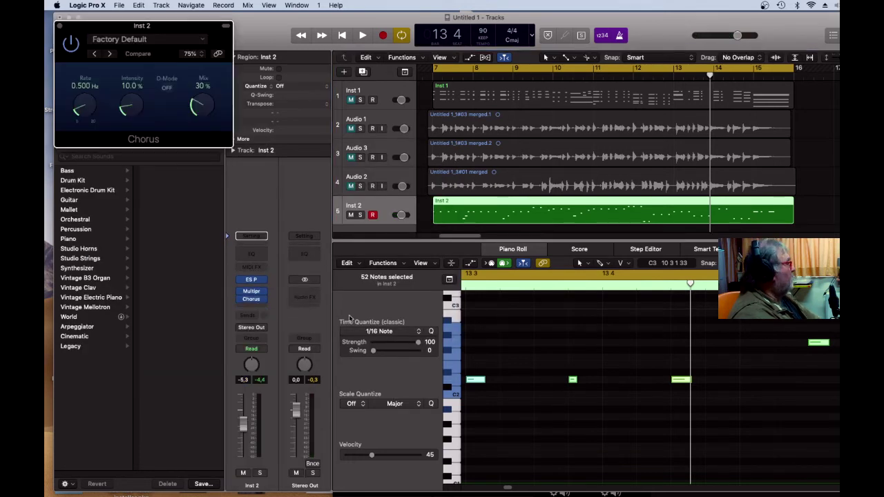
# Set the Chorus rate to 0.667 Hz and lower its intensity to 0 % while Inst 2 plays
pyautogui.moveTo(168, 33); pyautogui.dragTo(477, 275)
pyautogui.moveTo(389, 349); pyautogui.dragTo(390, 336)
pyautogui.press('space')
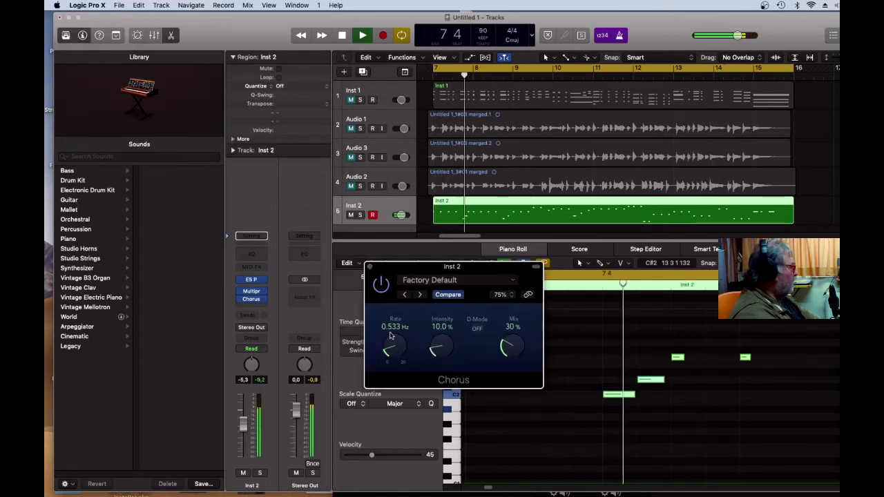
pyautogui.moveTo(443, 347); pyautogui.dragTo(394, 336)
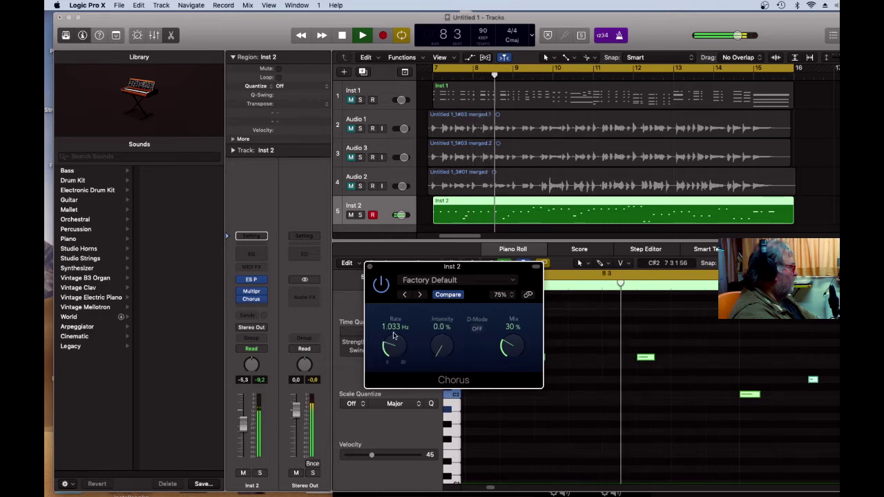
pyautogui.moveTo(443, 355); pyautogui.dragTo(406, 275)
pyautogui.moveTo(391, 348); pyautogui.dragTo(395, 352)
pyautogui.moveTo(444, 338); pyautogui.dragTo(450, 381)
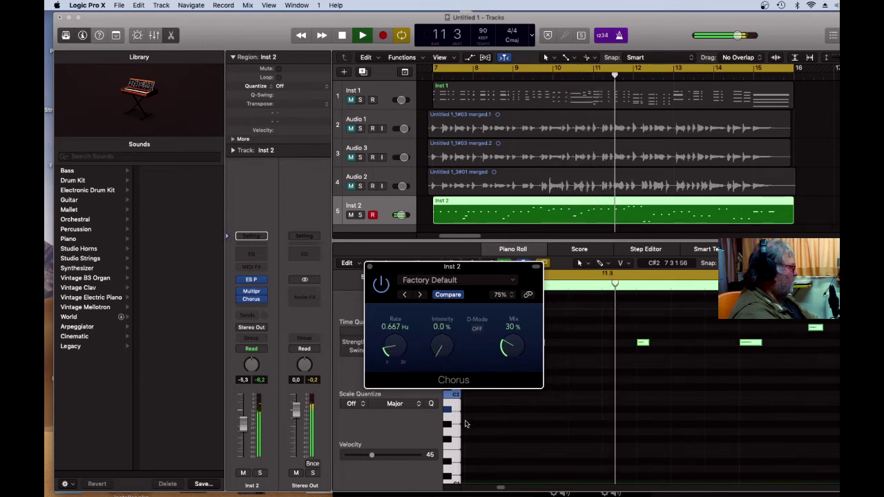
# Try the Chorus mix at 100 %, set its intensity to 14.5 % and mix to 36 %, and stop playback
pyautogui.moveTo(513, 352); pyautogui.dragTo(512, 280)
pyautogui.moveTo(443, 352)
pyautogui.mouseDown()
pyautogui.moveTo(437, 326)
pyautogui.moveTo(444, 343)
pyautogui.mouseUp()
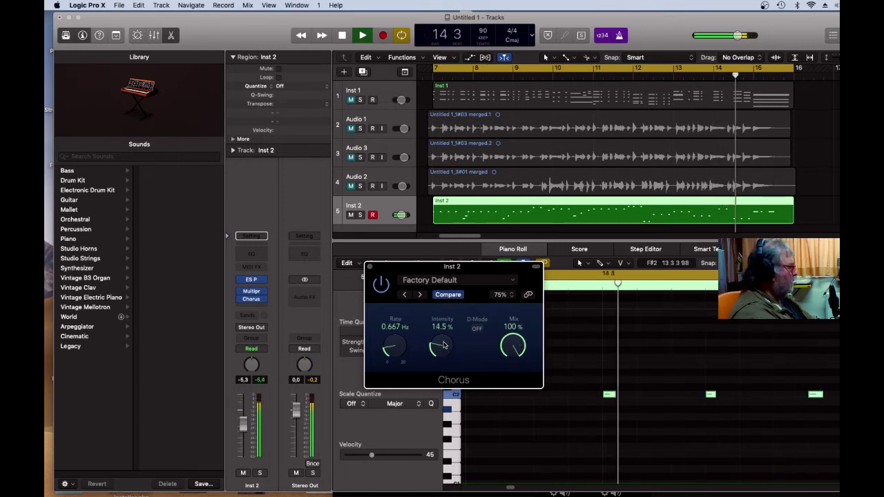
pyautogui.moveTo(512, 344); pyautogui.dragTo(537, 432)
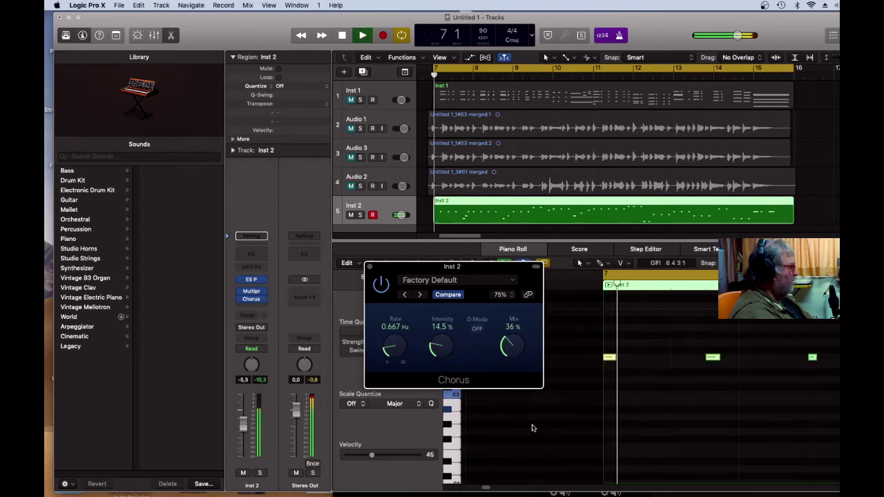
pyautogui.press('space')
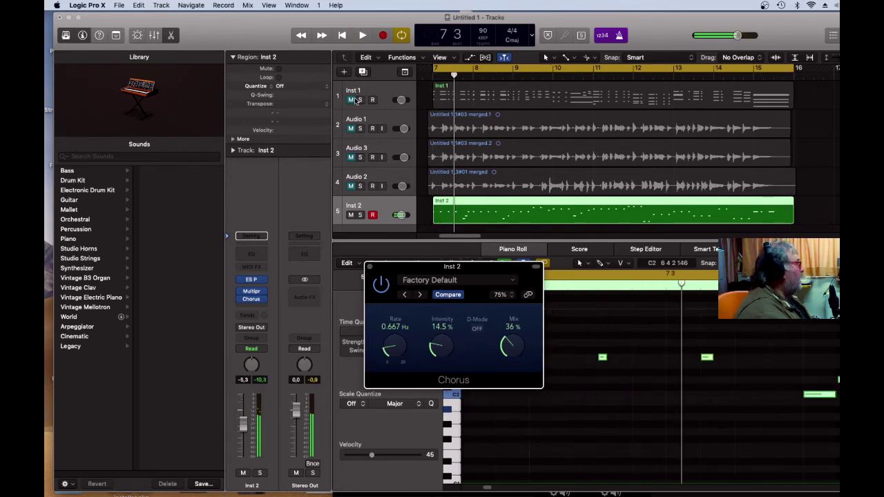
# Unmute Inst 1 and all audio tracks, compare the full mix with the Chorus bypassed and active, and close the effect
pyautogui.click(352, 100)
pyautogui.click(350, 129)
pyautogui.click(350, 158)
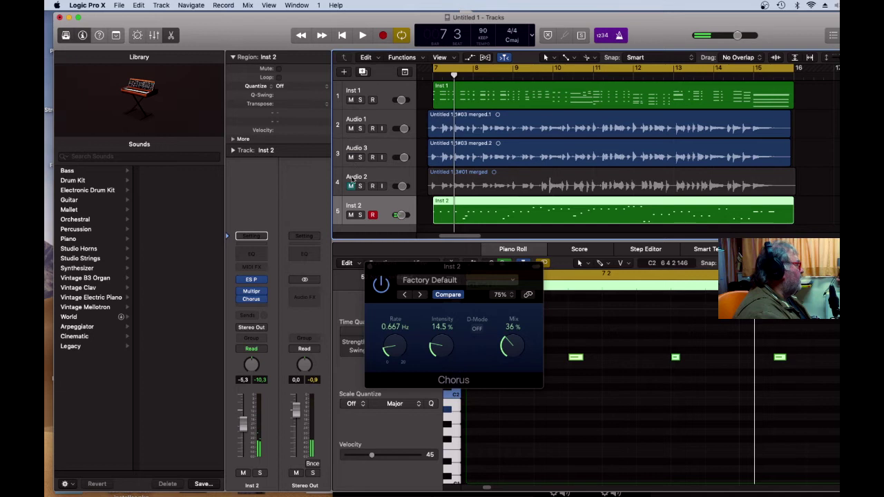
pyautogui.click(350, 186)
pyautogui.click(381, 289)
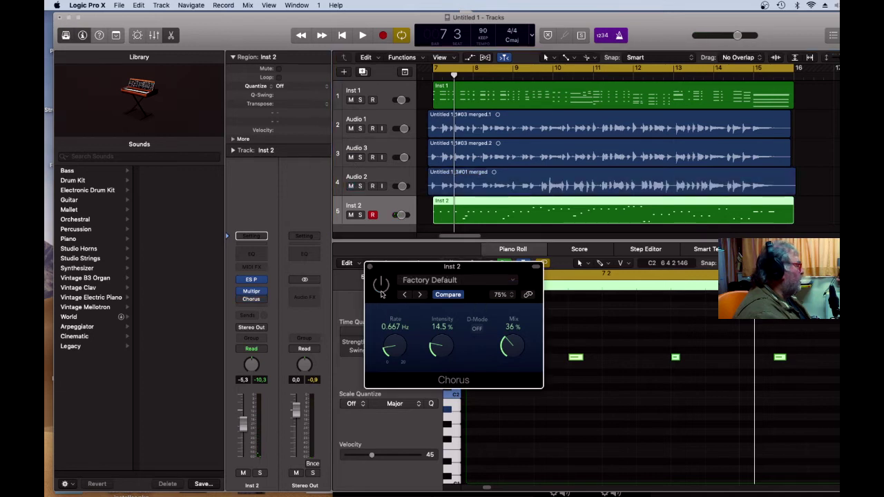
pyautogui.press('space')
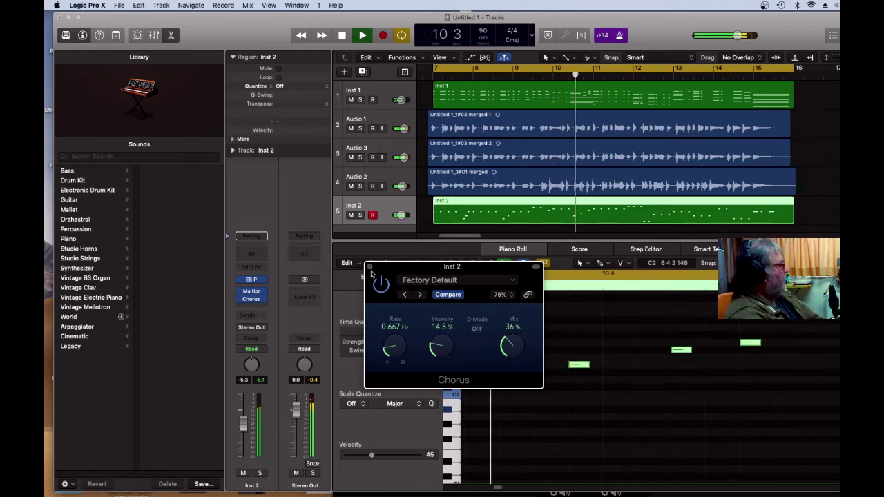
pyautogui.click(370, 267)
pyautogui.press('space')
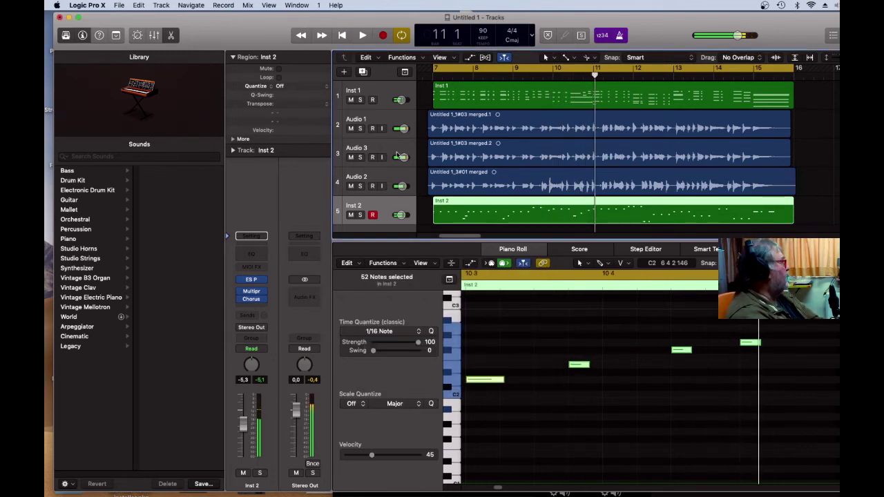
# Create a new software instrument track and load Stylus RMX as its instrument
pyautogui.click(344, 73)
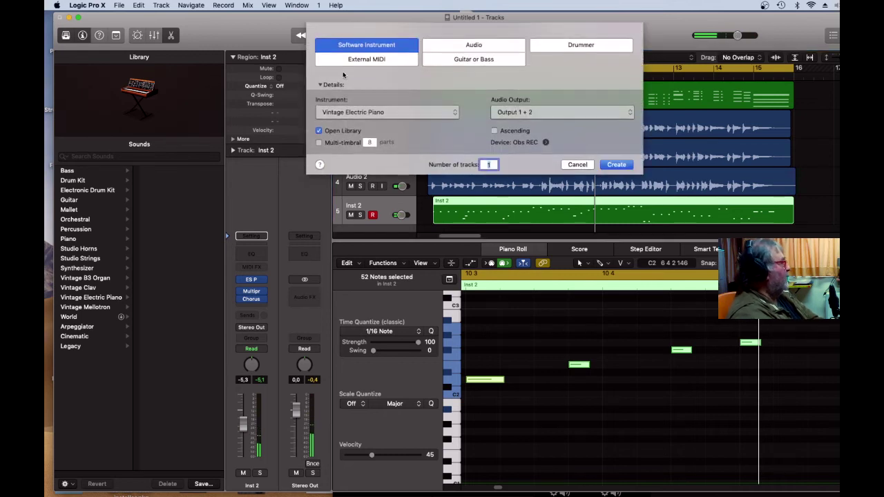
pyautogui.click(612, 166)
pyautogui.click(263, 292)
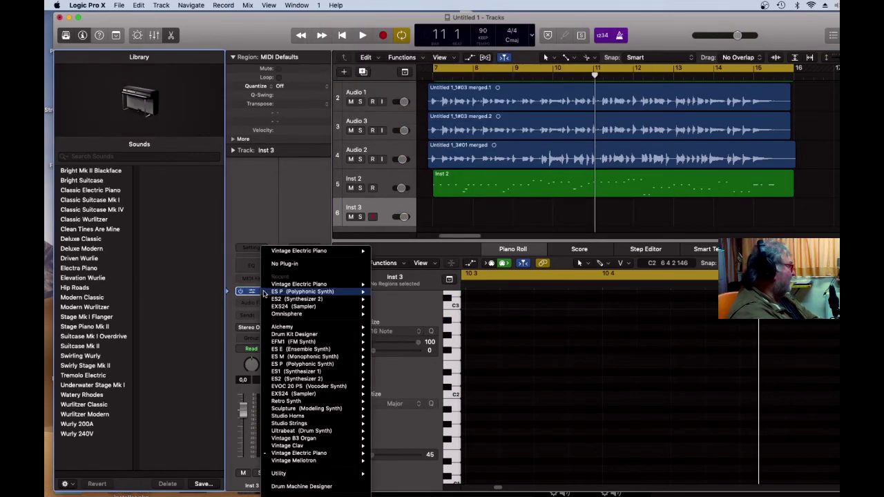
pyautogui.moveTo(297, 495)
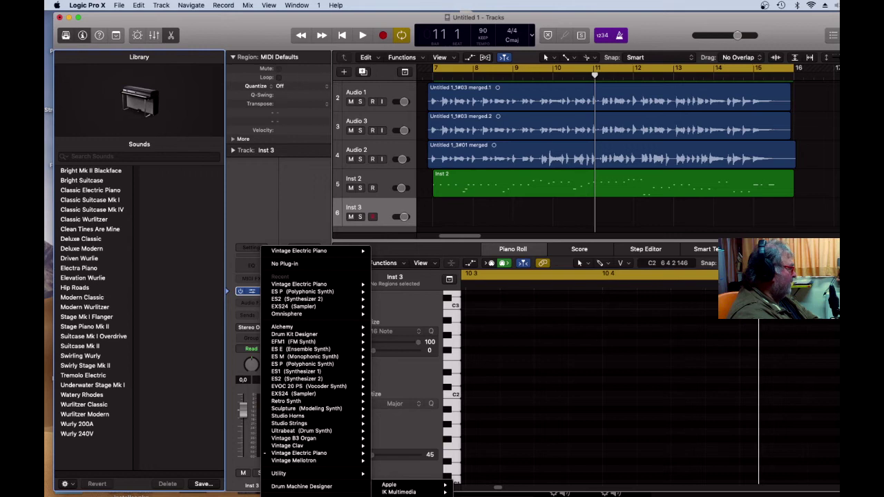
pyautogui.click(414, 496)
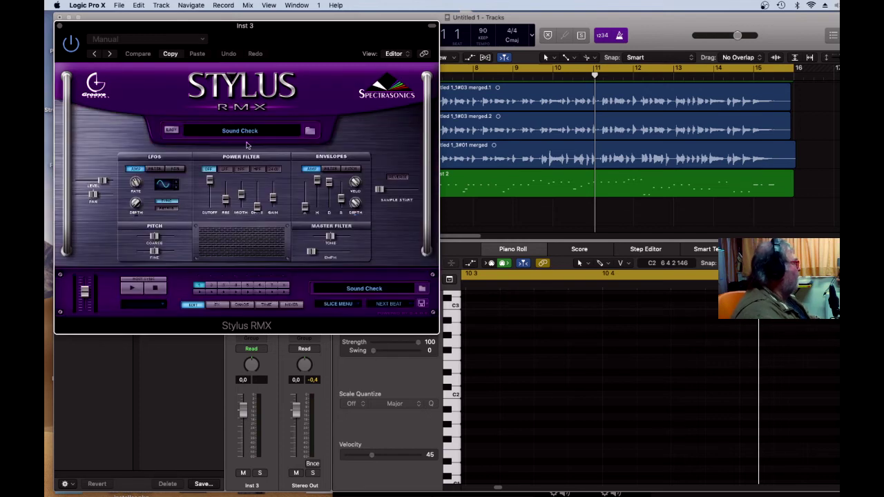
# Load the groove 72-Slow jammies b from the Core Library's Swing directory, listen to it with the mix and close Stylus RMX
pyautogui.click(240, 131)
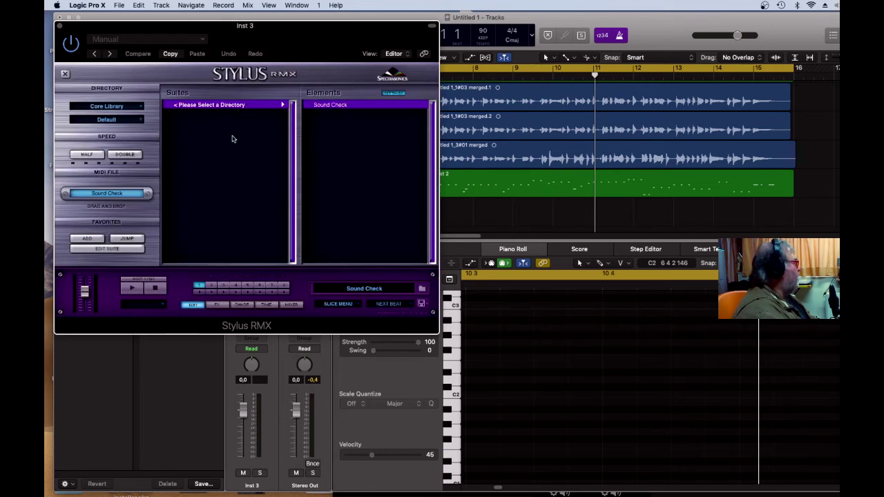
pyautogui.click(112, 121)
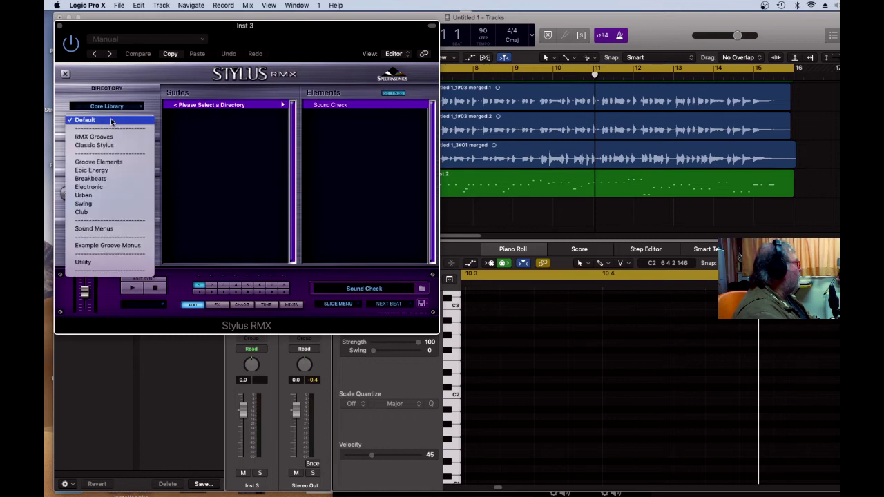
pyautogui.click(86, 204)
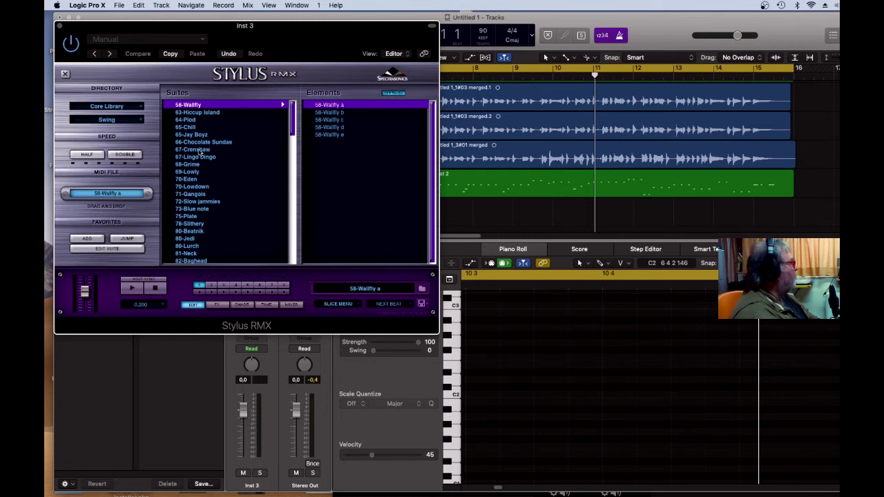
pyautogui.click(197, 201)
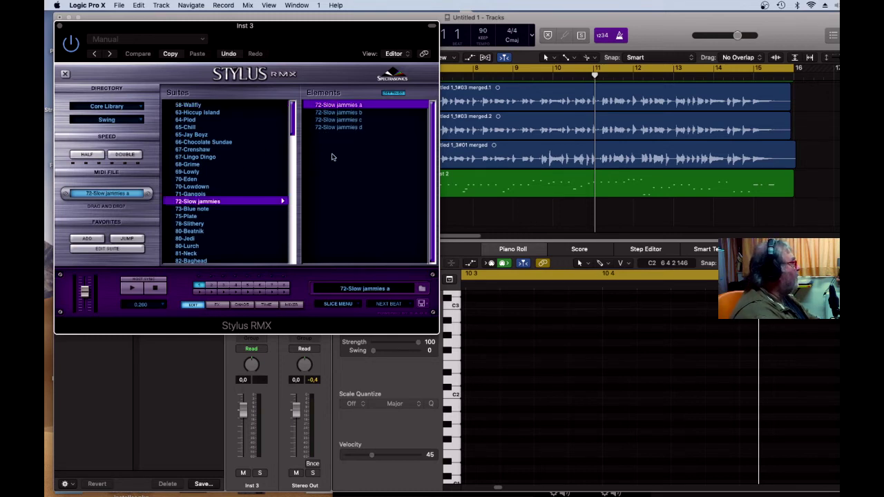
pyautogui.click(339, 112)
pyautogui.click(128, 292)
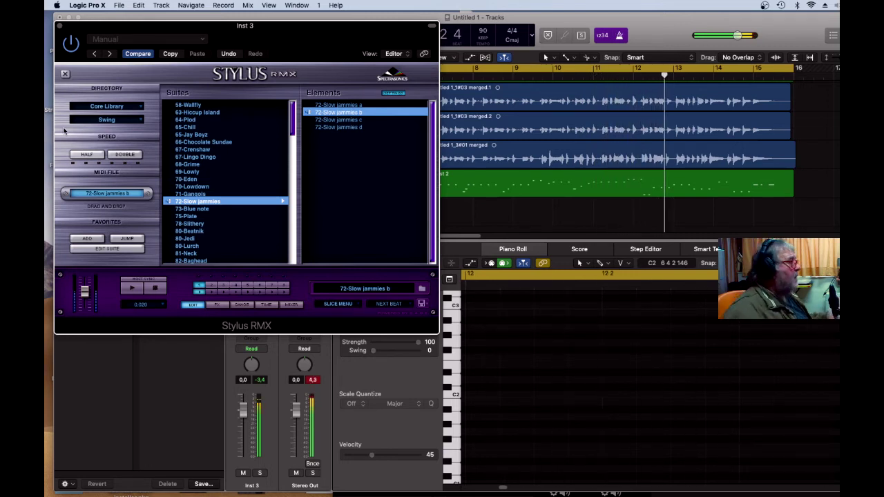
pyautogui.click(59, 26)
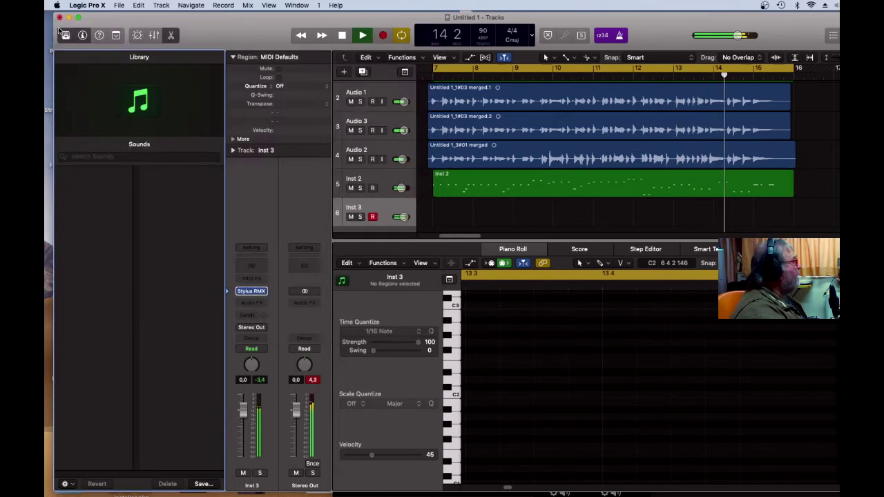
# Turn off cycling, stop the groove in Stylus RMX and add its MIDI file to Inst 3 without importing the tempo
pyautogui.click(402, 36)
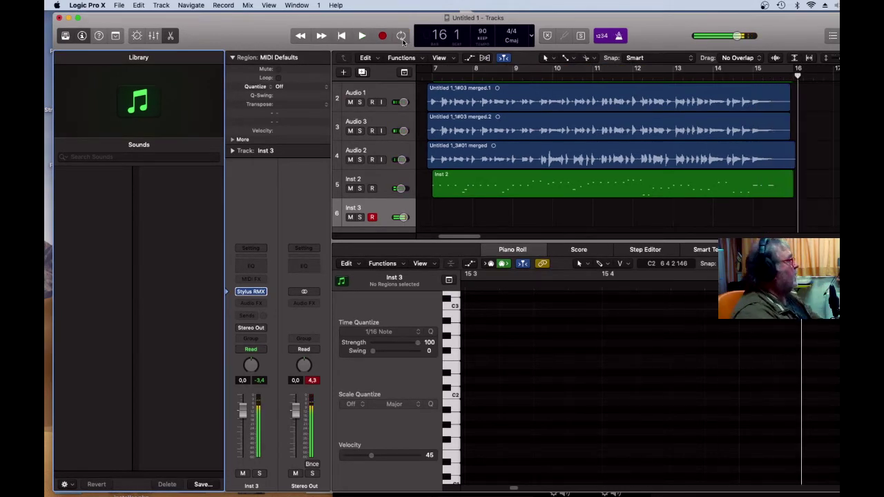
pyautogui.moveTo(252, 294)
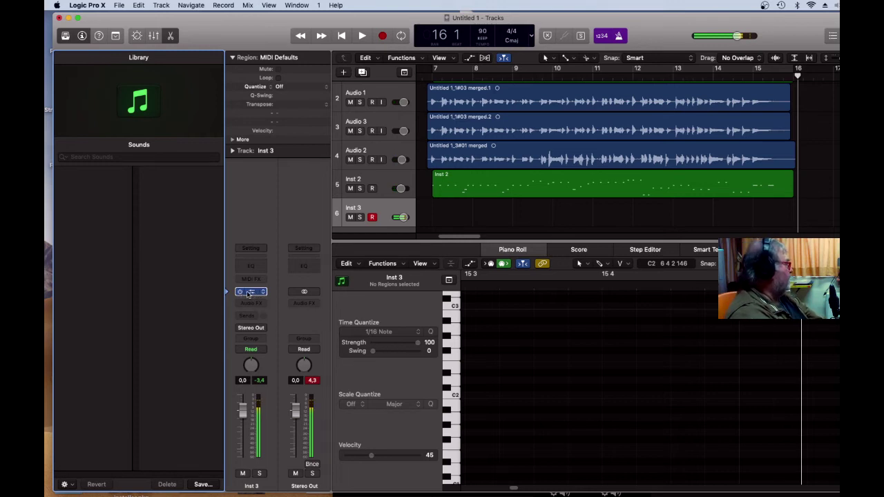
pyautogui.click(250, 292)
pyautogui.click(153, 289)
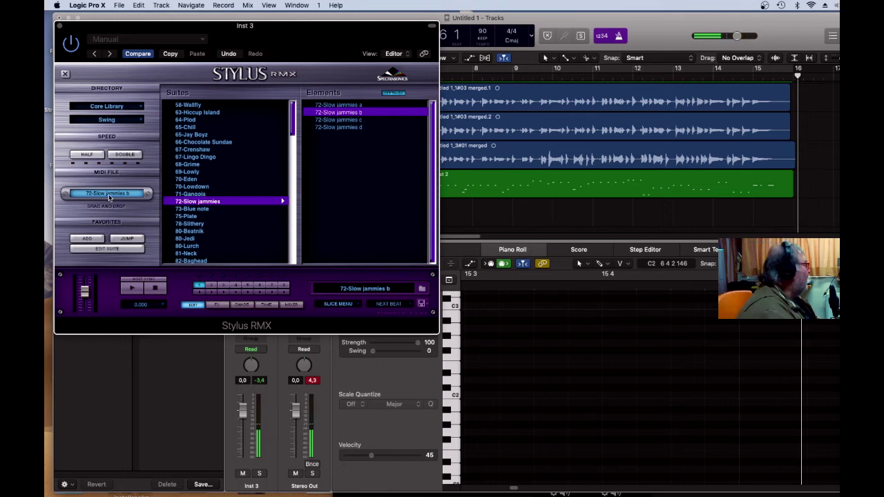
pyautogui.moveTo(108, 195); pyautogui.dragTo(478, 212)
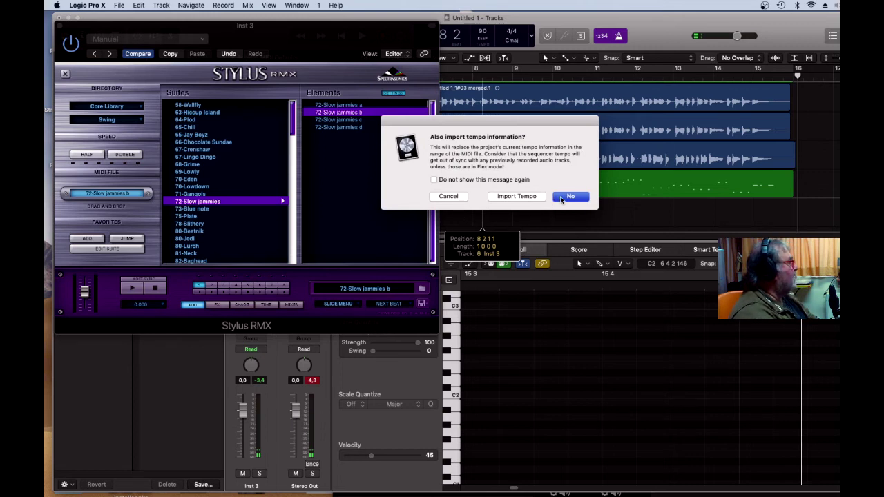
pyautogui.click(570, 197)
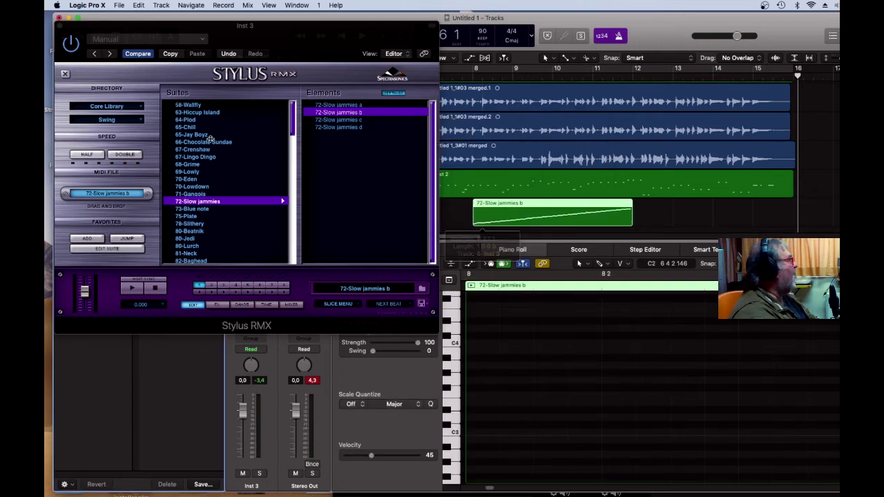
# Place the 72-Slow jammies b region at bar 7 with a copy at bar 11, and play the arrangement with cycling on
pyautogui.click(60, 27)
pyautogui.moveTo(521, 220); pyautogui.dragTo(628, 213)
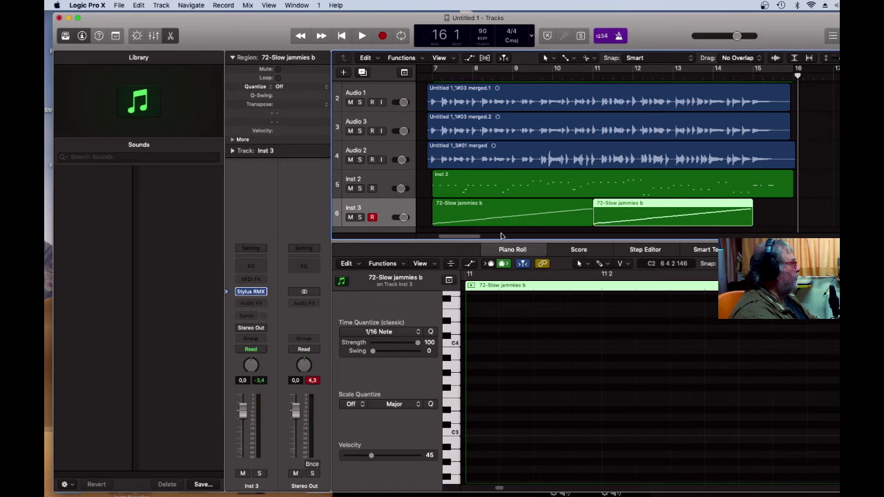
pyautogui.click(445, 71)
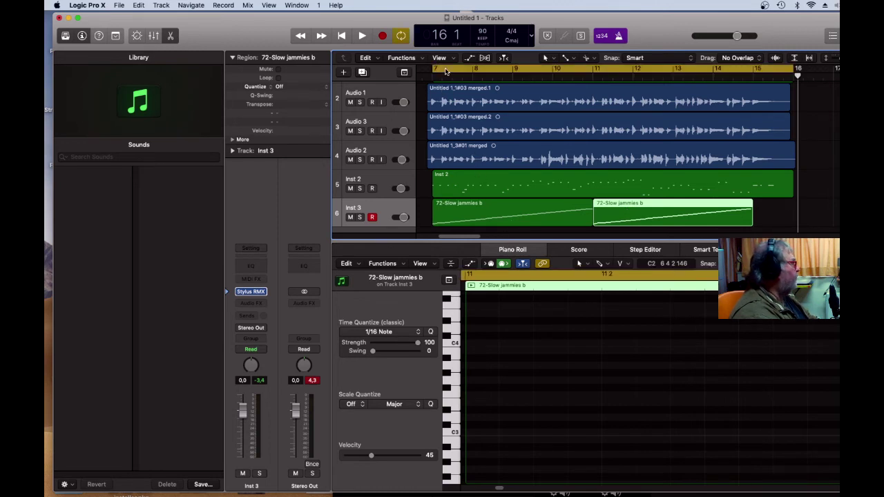
pyautogui.press('space')
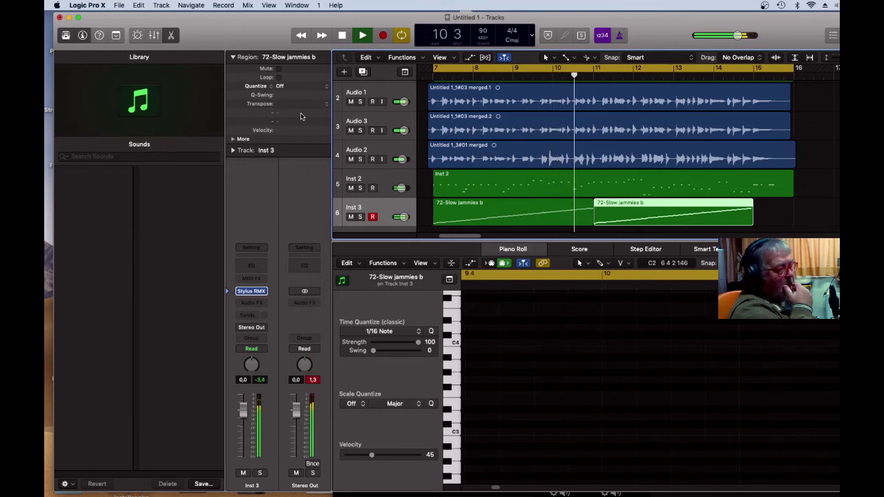
pyautogui.press('space')
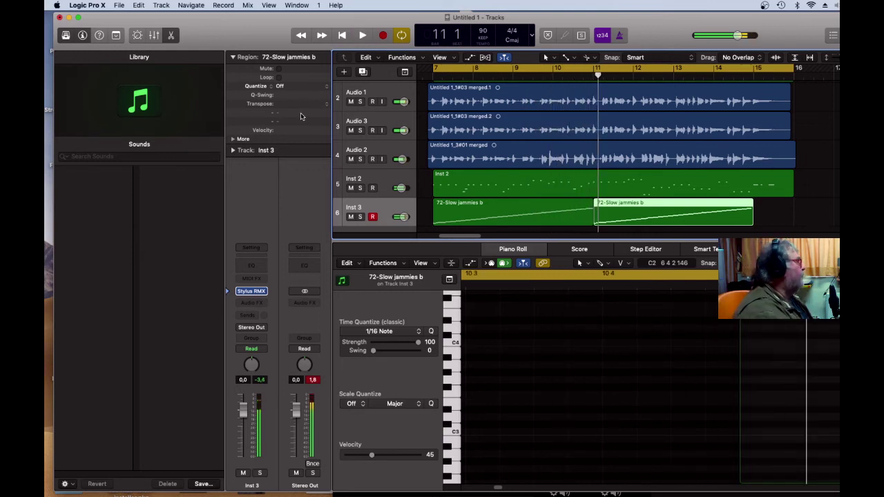
# Create another software instrument track and load the Ultrabeat drum synth with the Hip Hop 90s Kit
pyautogui.click(347, 73)
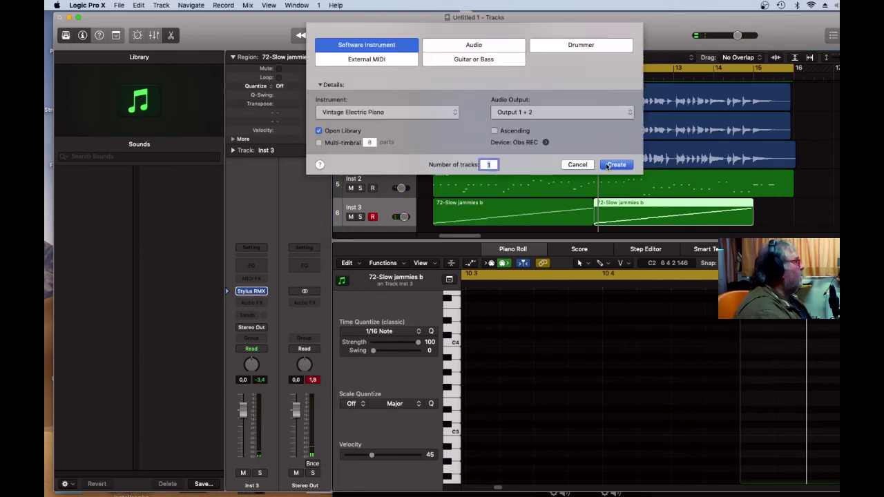
pyautogui.press('Return')
pyautogui.click(351, 188)
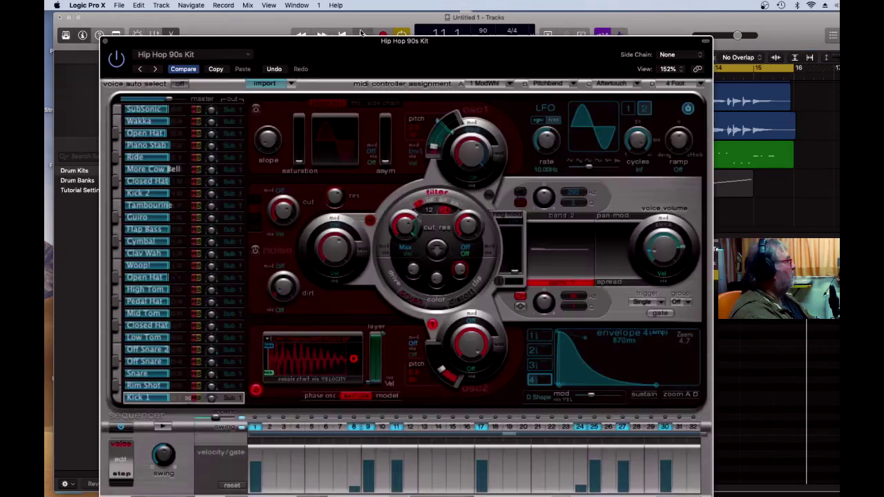
# Play the arrangement with cycling on to audition the Hip Hop 90s Kit's Ultrabeat sequencer patterns against the mix
pyautogui.press('space')
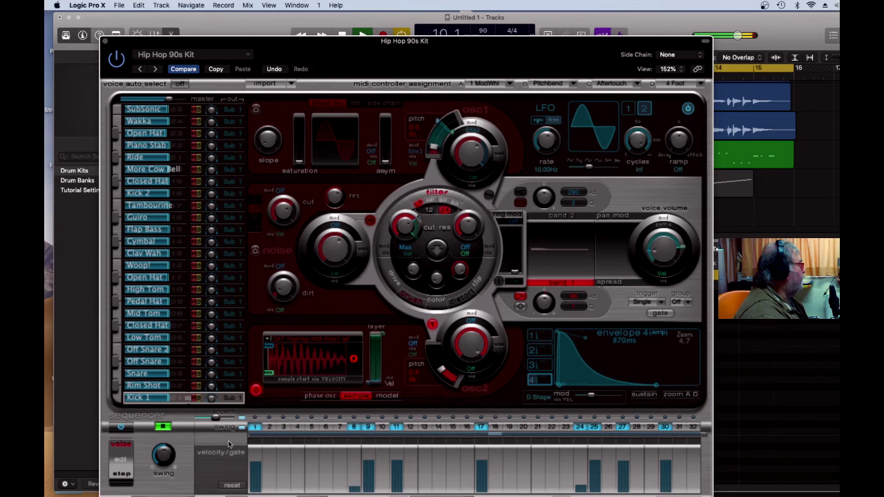
pyautogui.moveTo(421, 55); pyautogui.dragTo(424, 63)
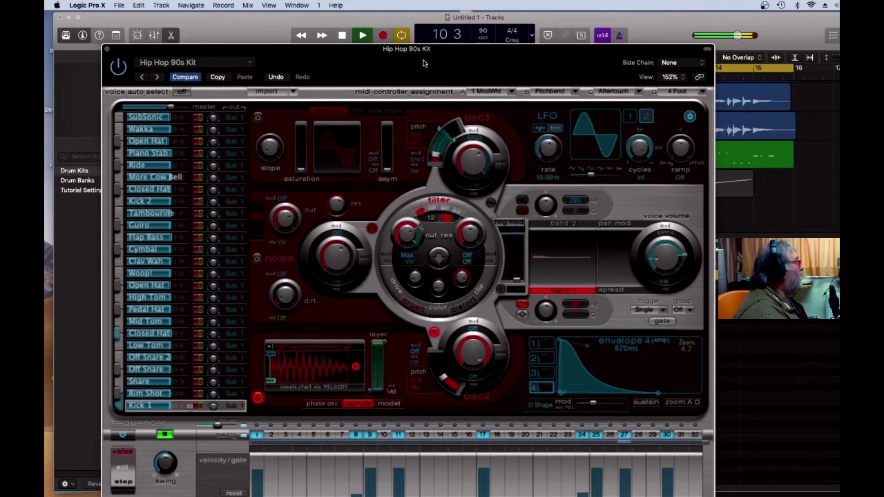
pyautogui.click(345, 35)
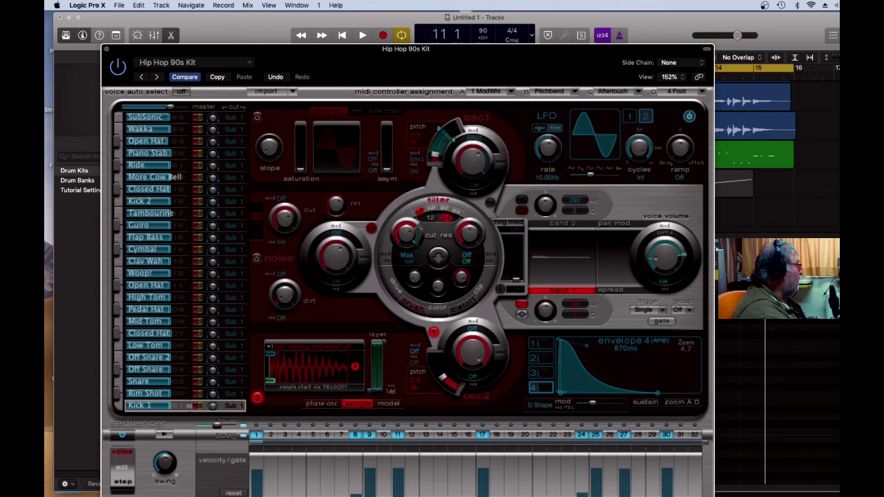
pyautogui.click(163, 298)
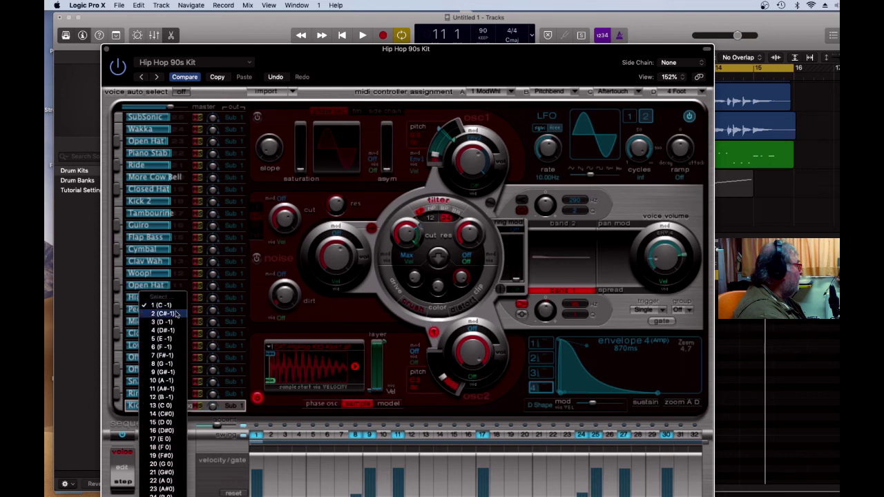
pyautogui.click(363, 35)
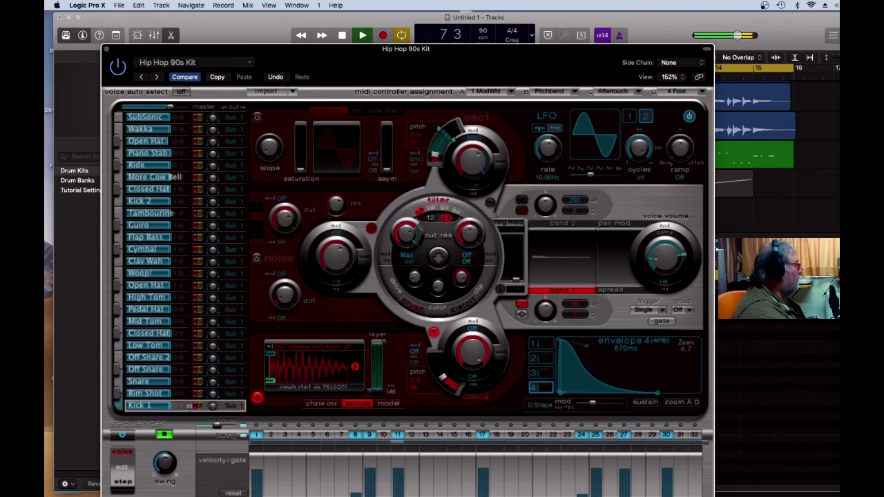
# Switch Ultrabeat to the Hip Hop Heavy Kit and try sequencer pattern 7 (F#-1) while the arrangement plays
pyautogui.click(159, 77)
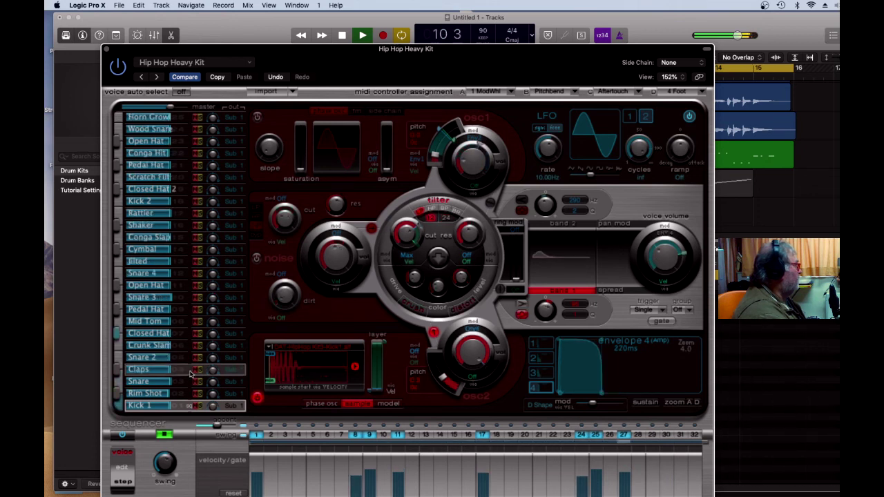
pyautogui.click(163, 494)
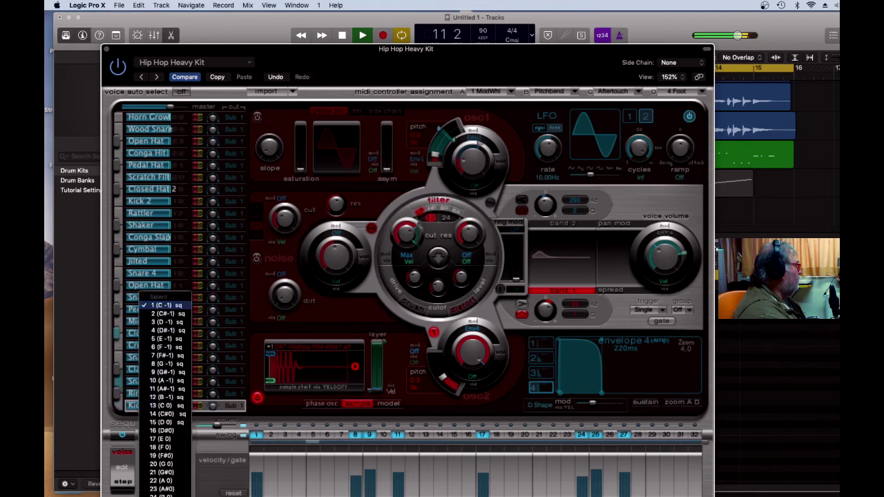
pyautogui.click(161, 355)
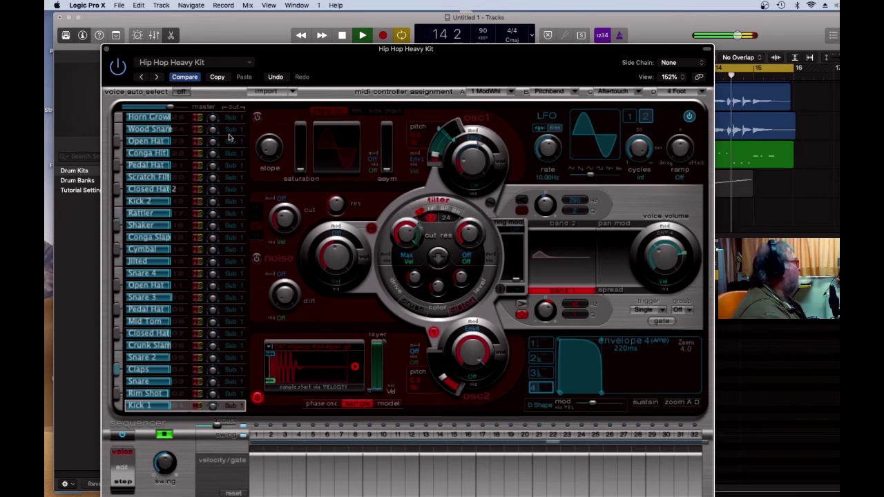
# Load the Hip Hop Kit in Ultrabeat, listen to its sequencer pattern with the arrangement and stop playback
pyautogui.press(']')
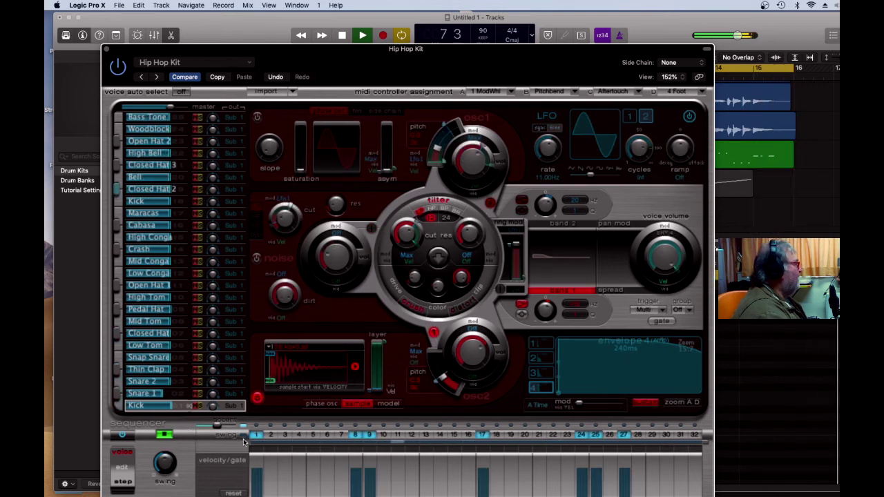
pyautogui.click(343, 33)
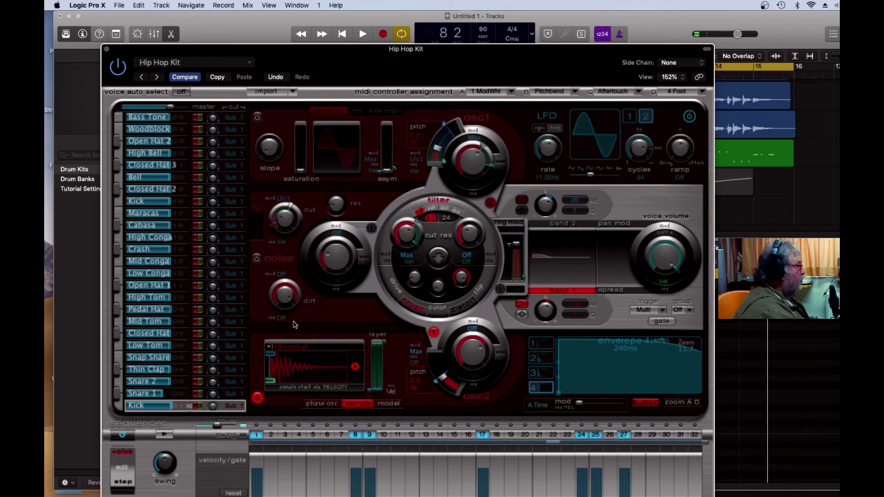
pyautogui.click(364, 34)
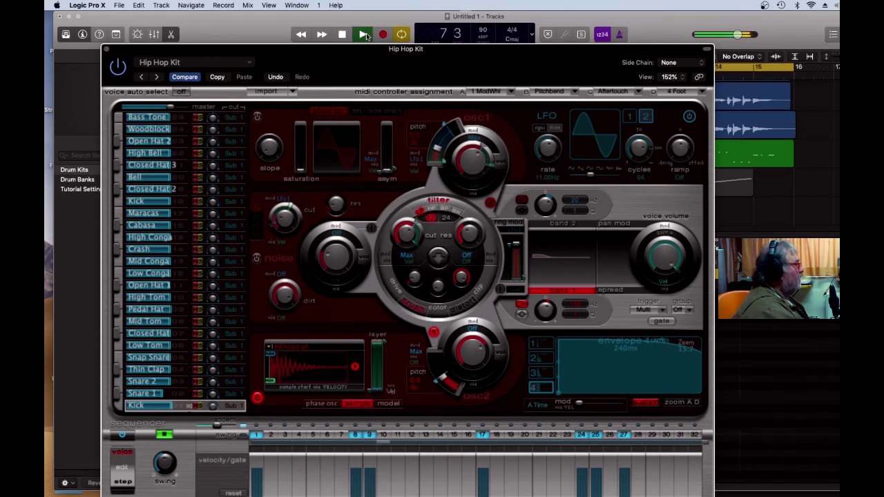
pyautogui.press('space')
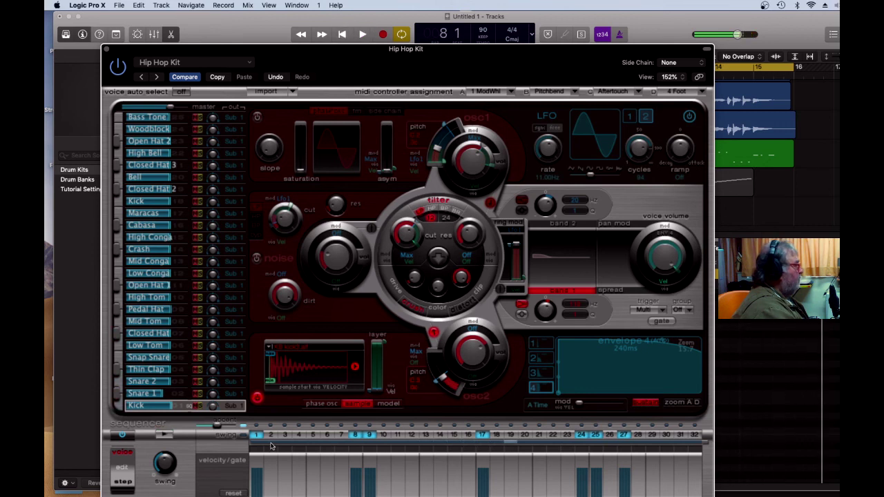
pyautogui.click(363, 36)
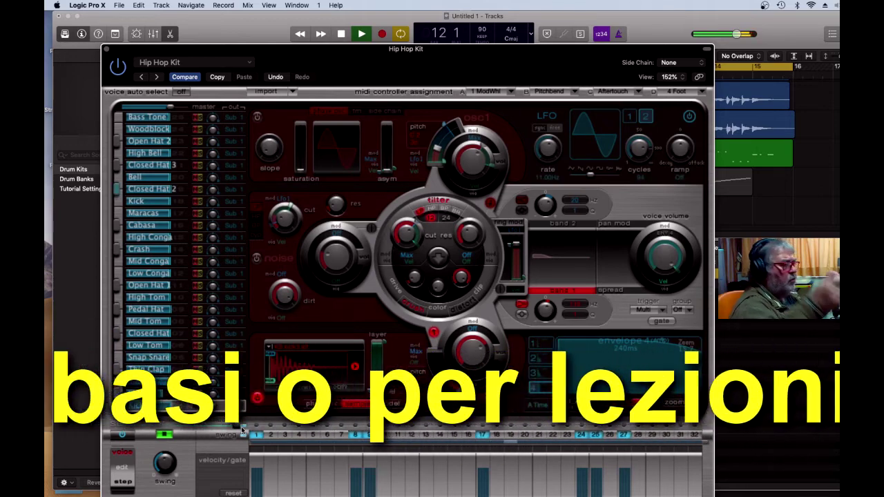
pyautogui.press('space')
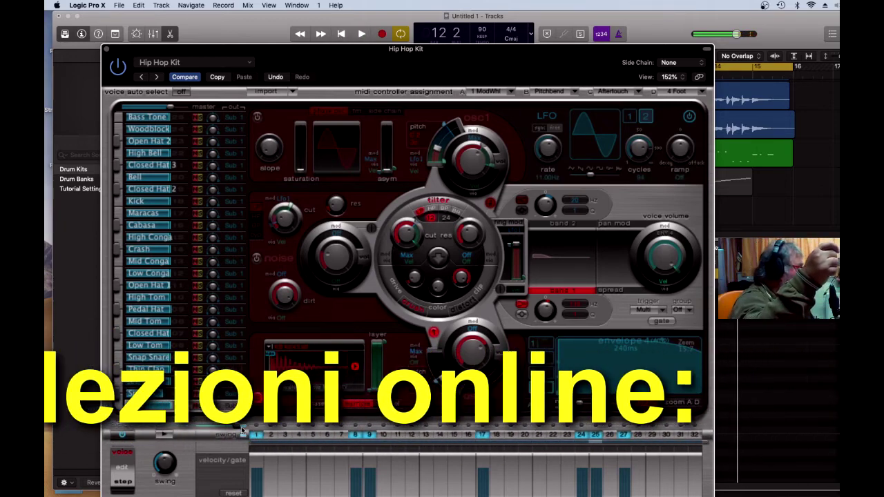